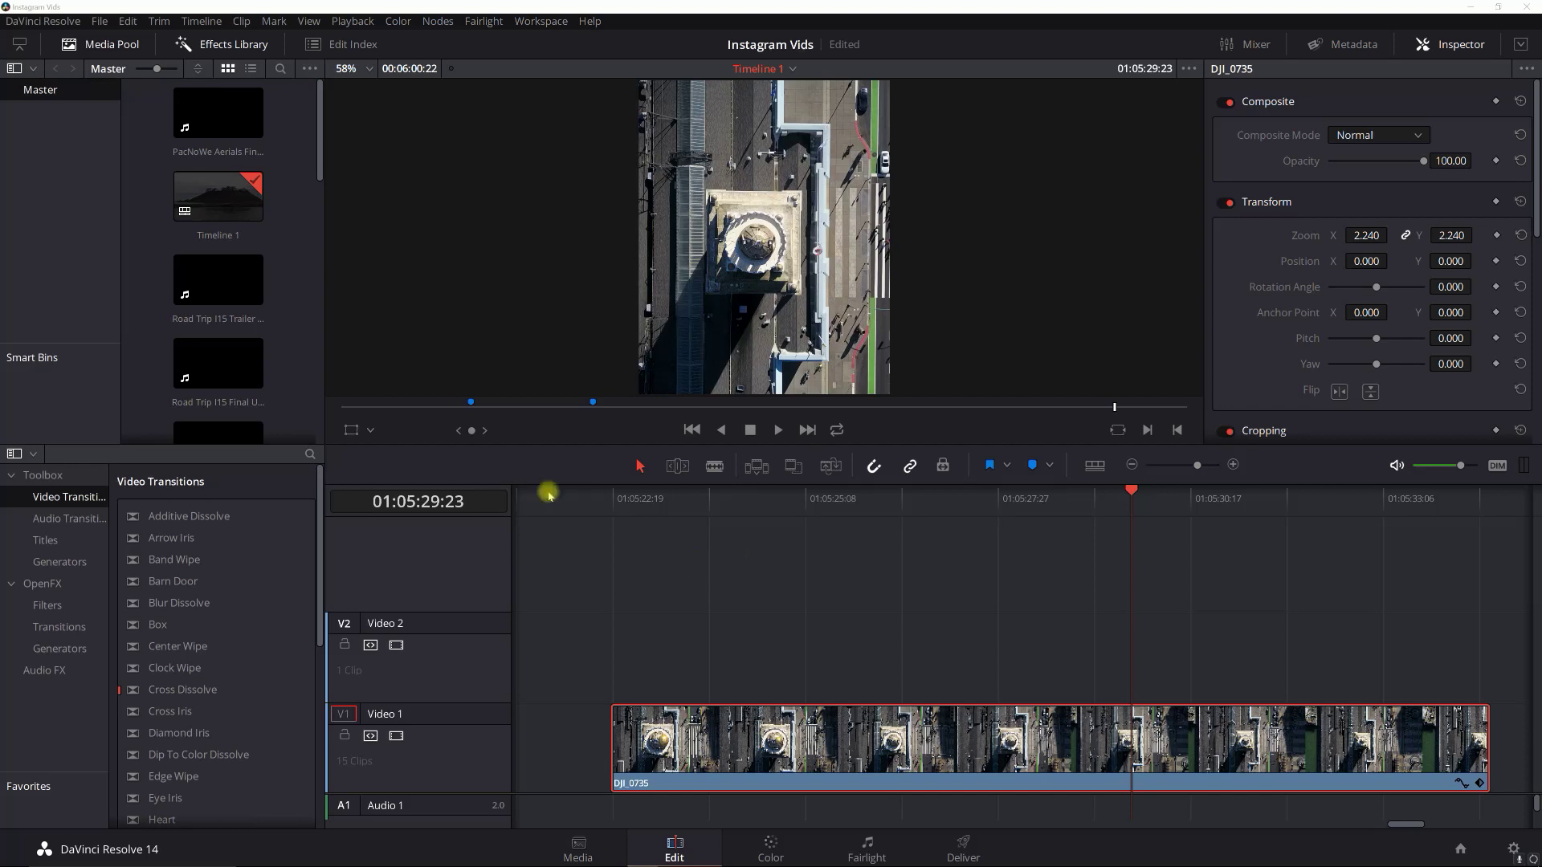
- Preview DJI_0735 to its last frame, then show its Retime Controls at 100% speed
click(613, 506)
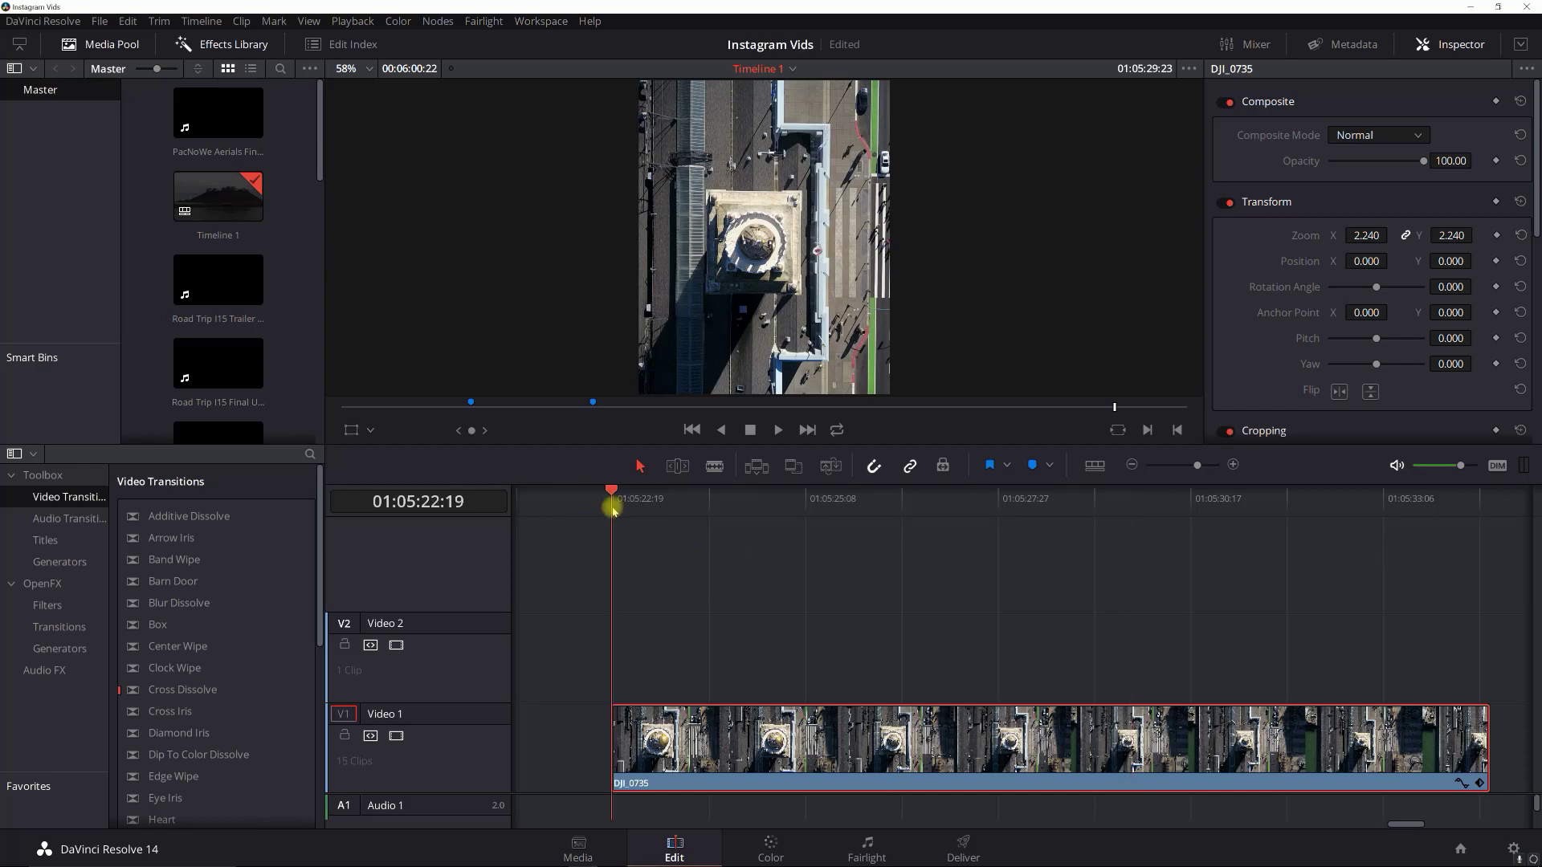
click(773, 776)
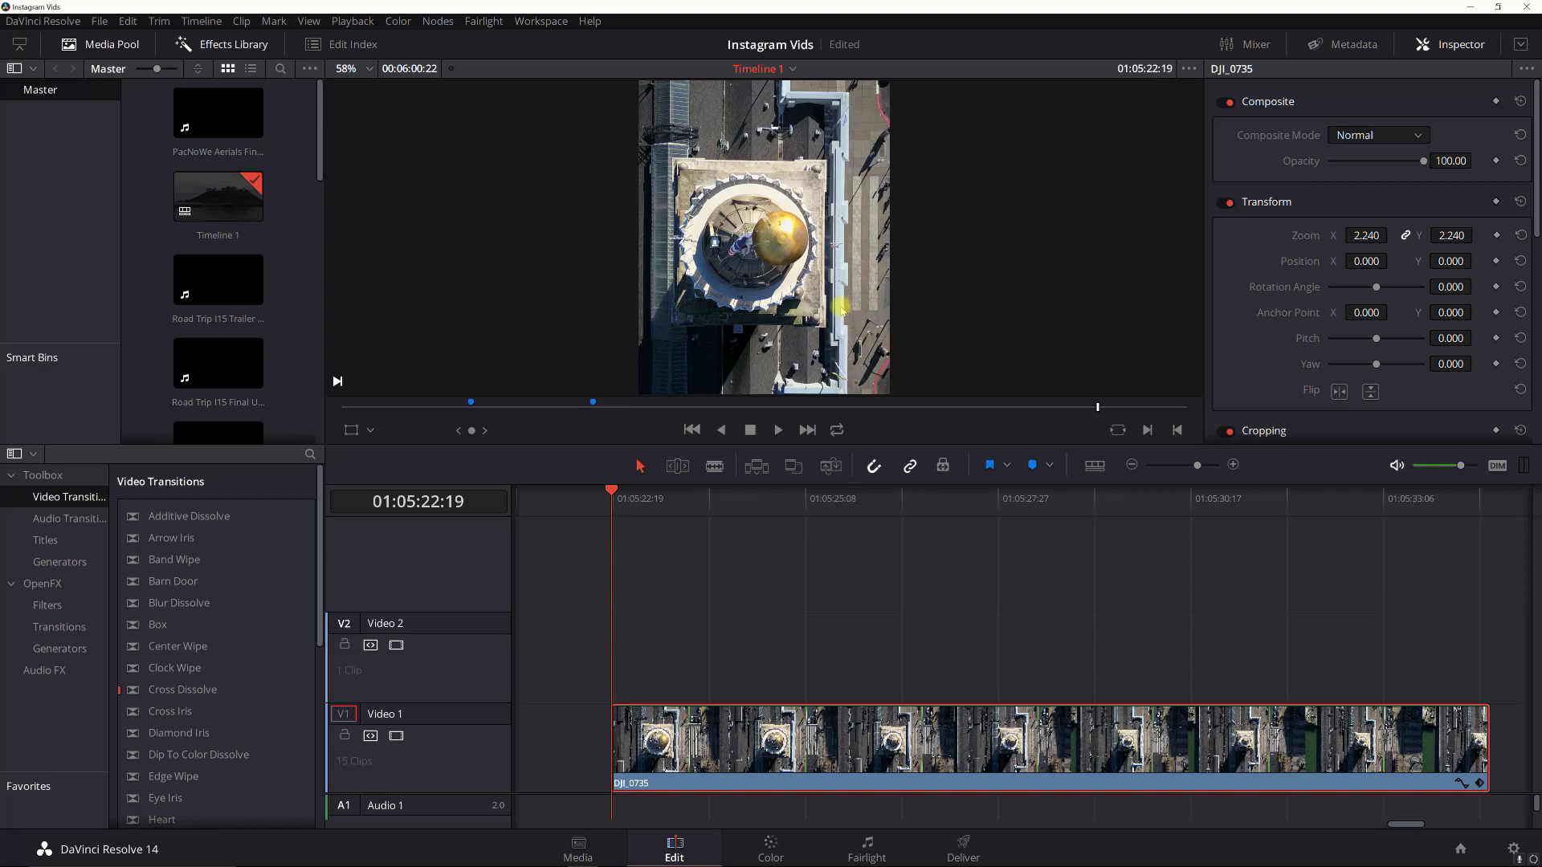
drag(1202, 506, 1478, 511)
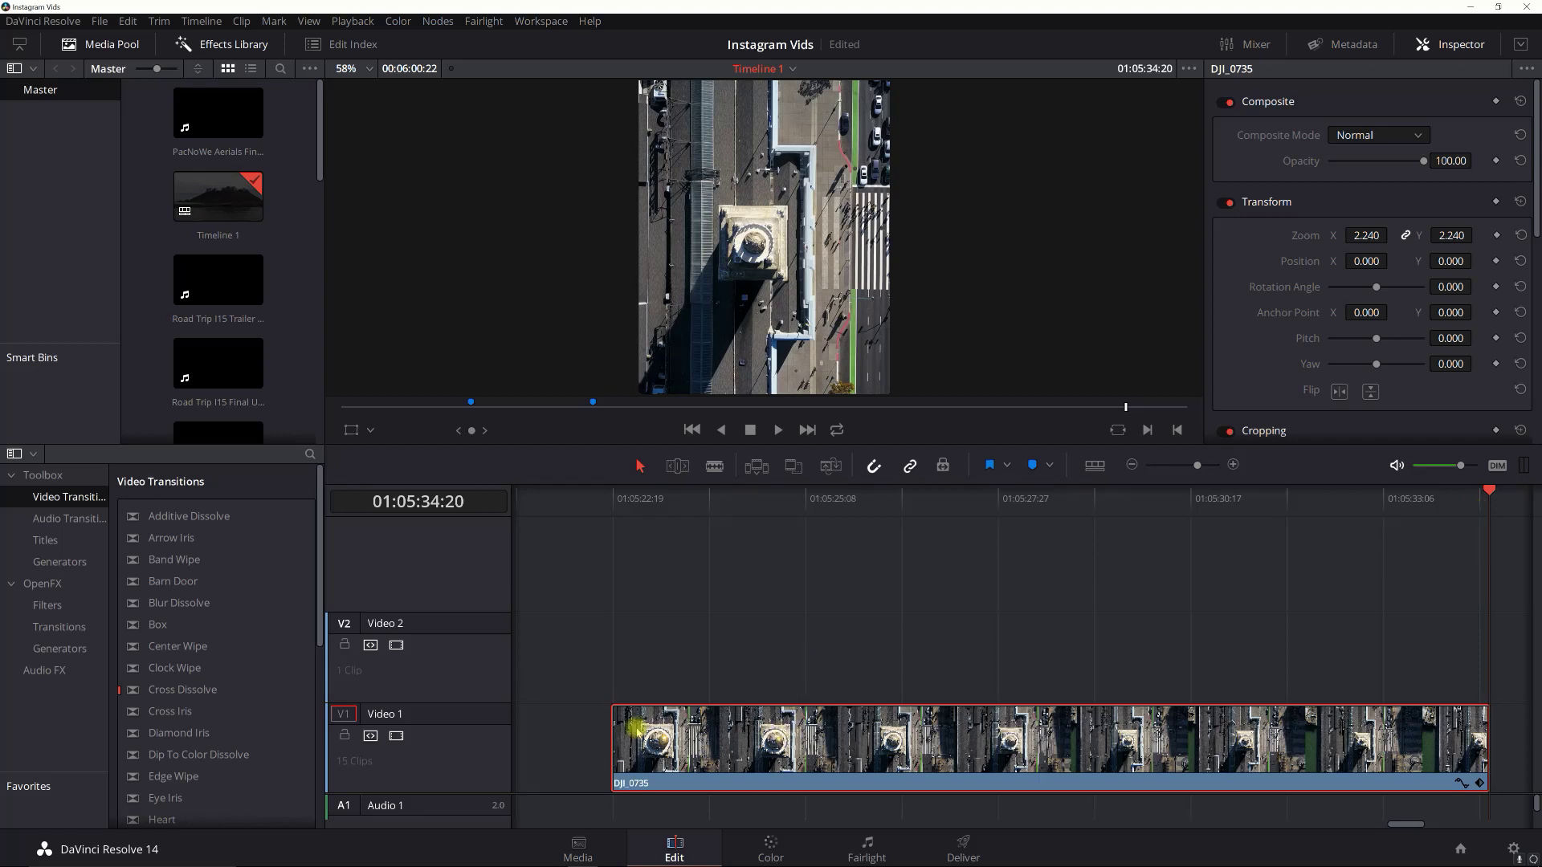
right_click(836, 734)
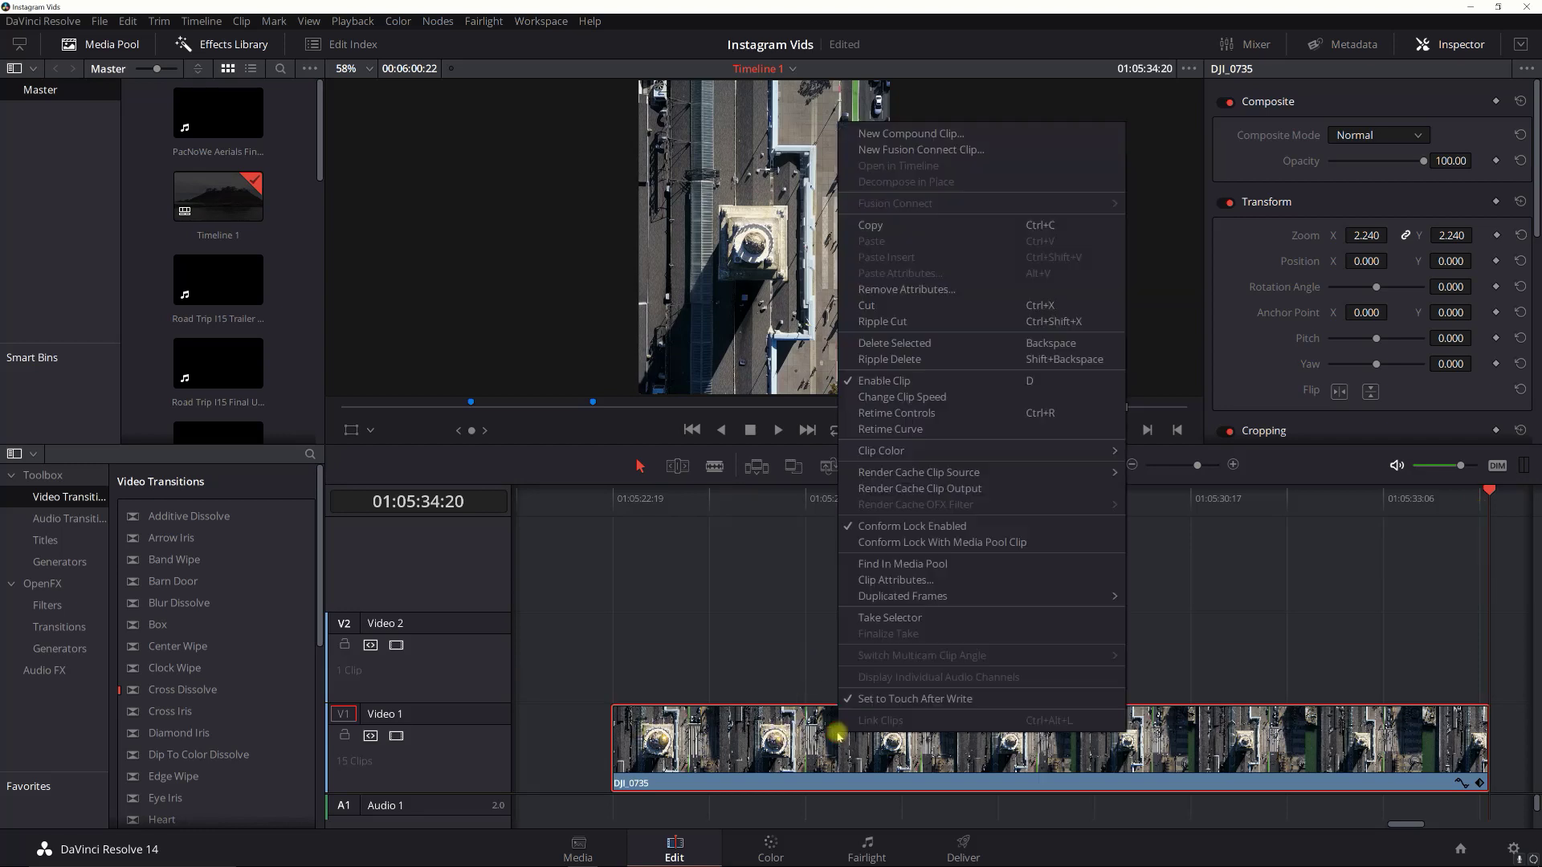
click(919, 415)
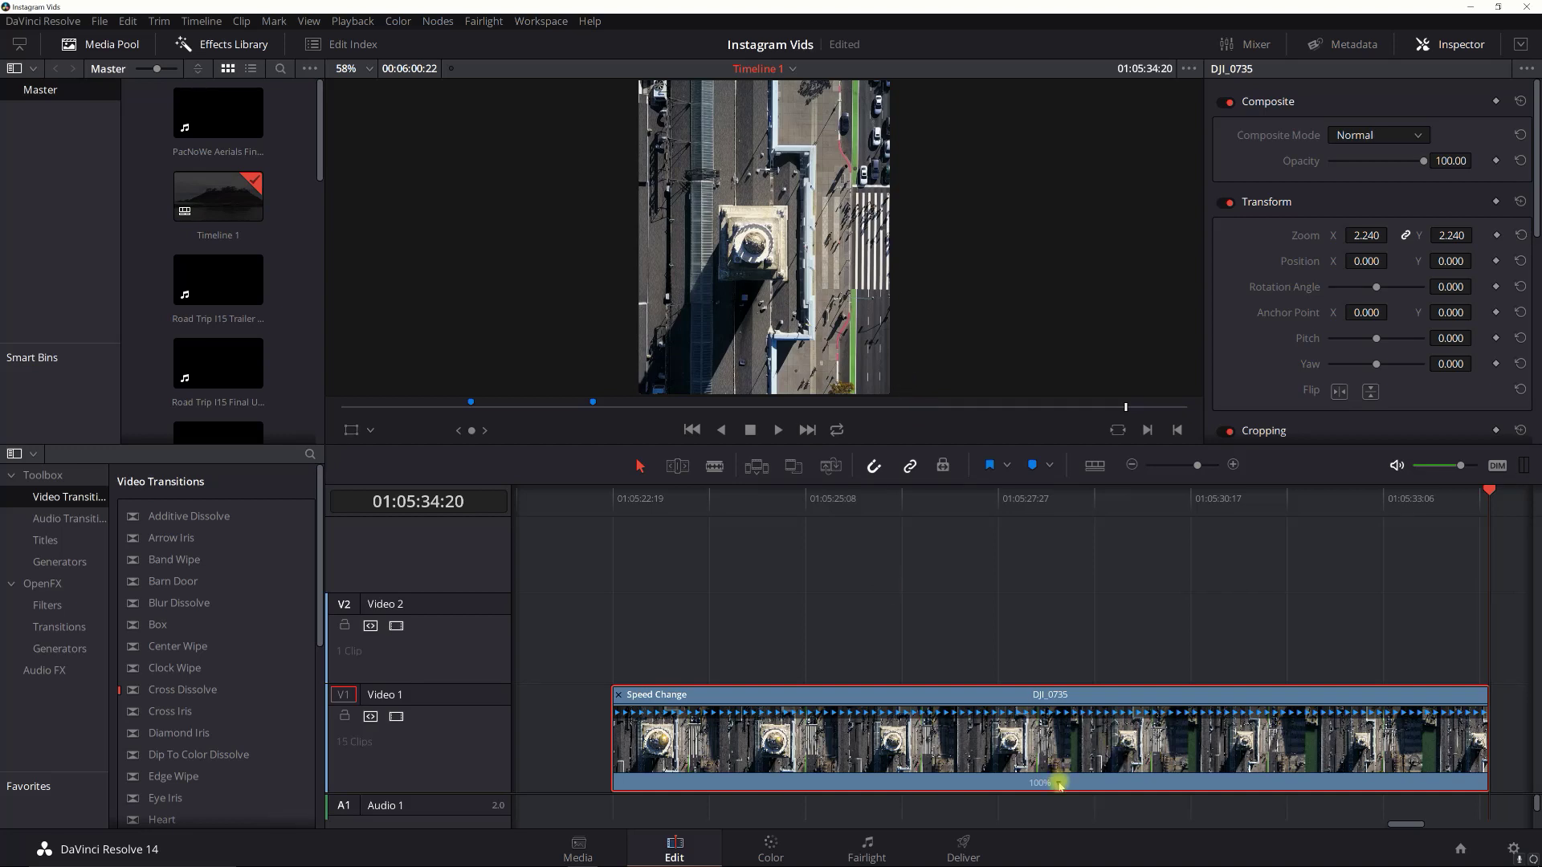
- Add a speed point to DJI_0735 at 01:05:23:20
click(614, 503)
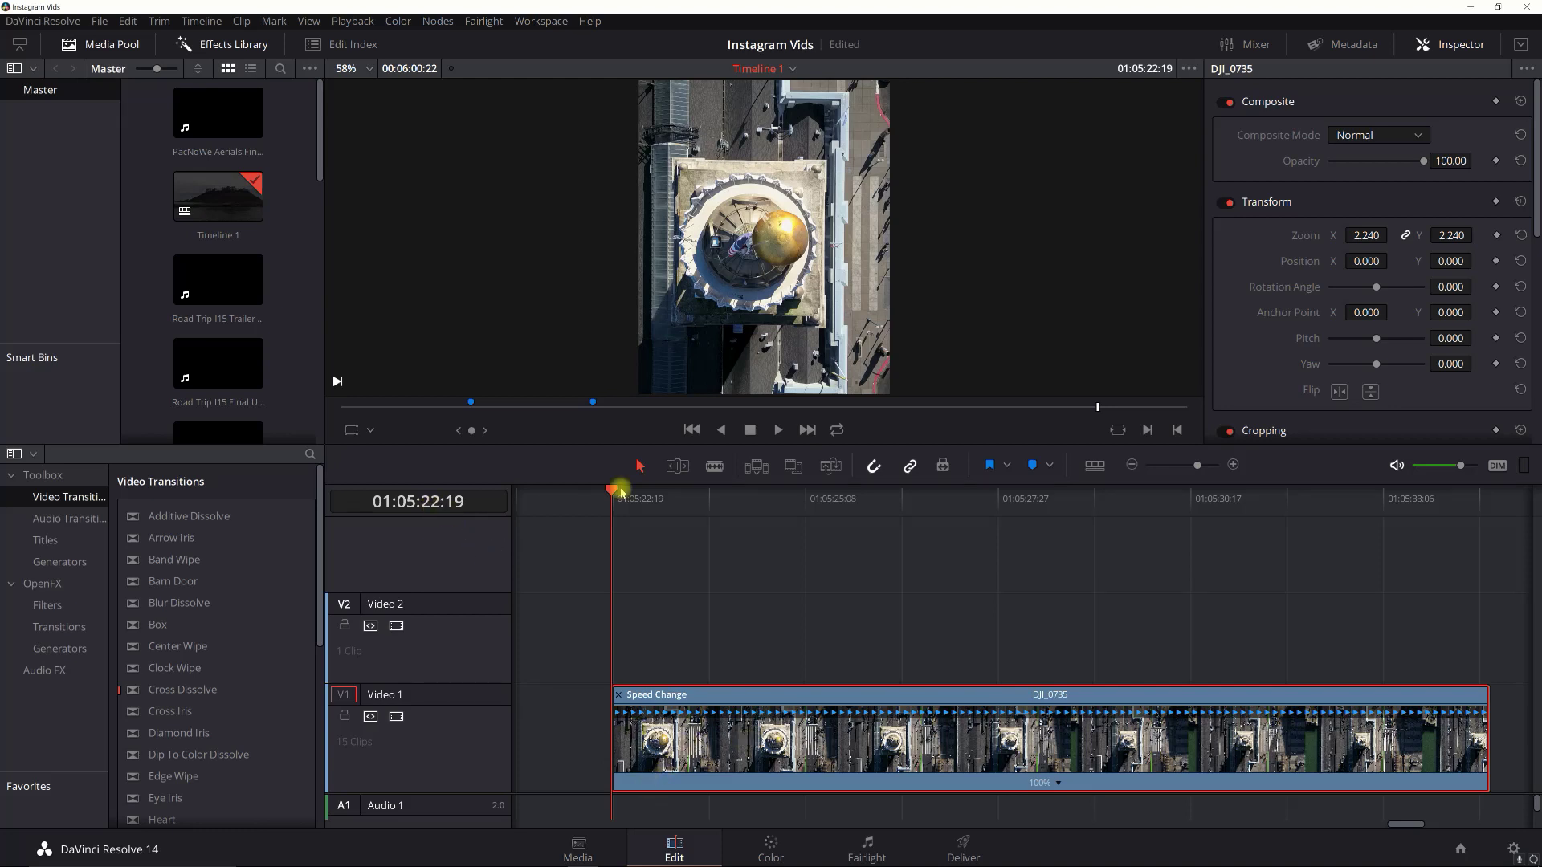
click(738, 499)
drag(712, 503, 687, 502)
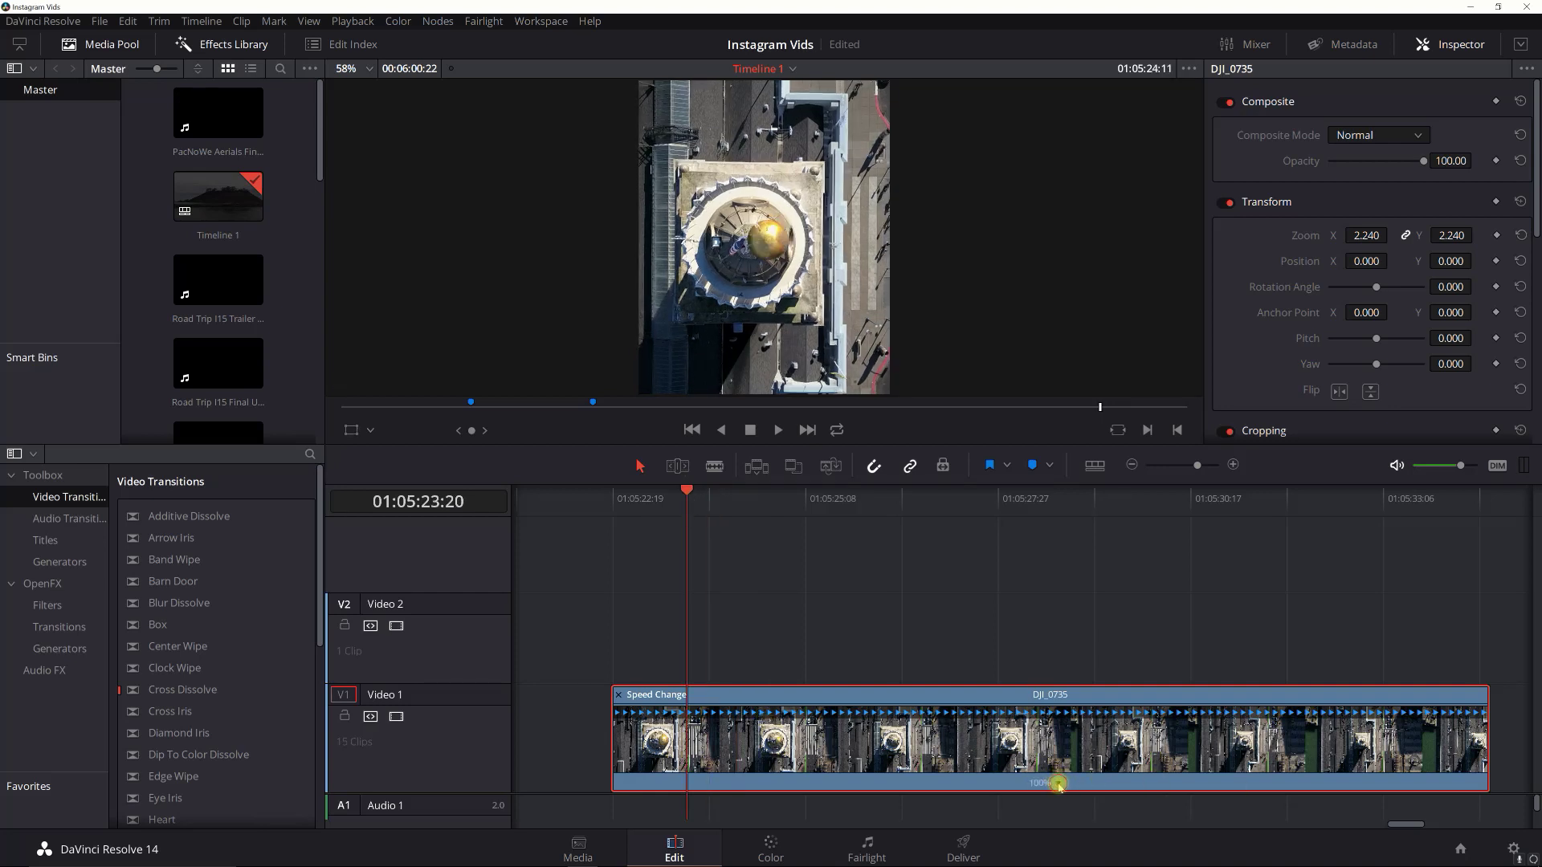
click(1058, 784)
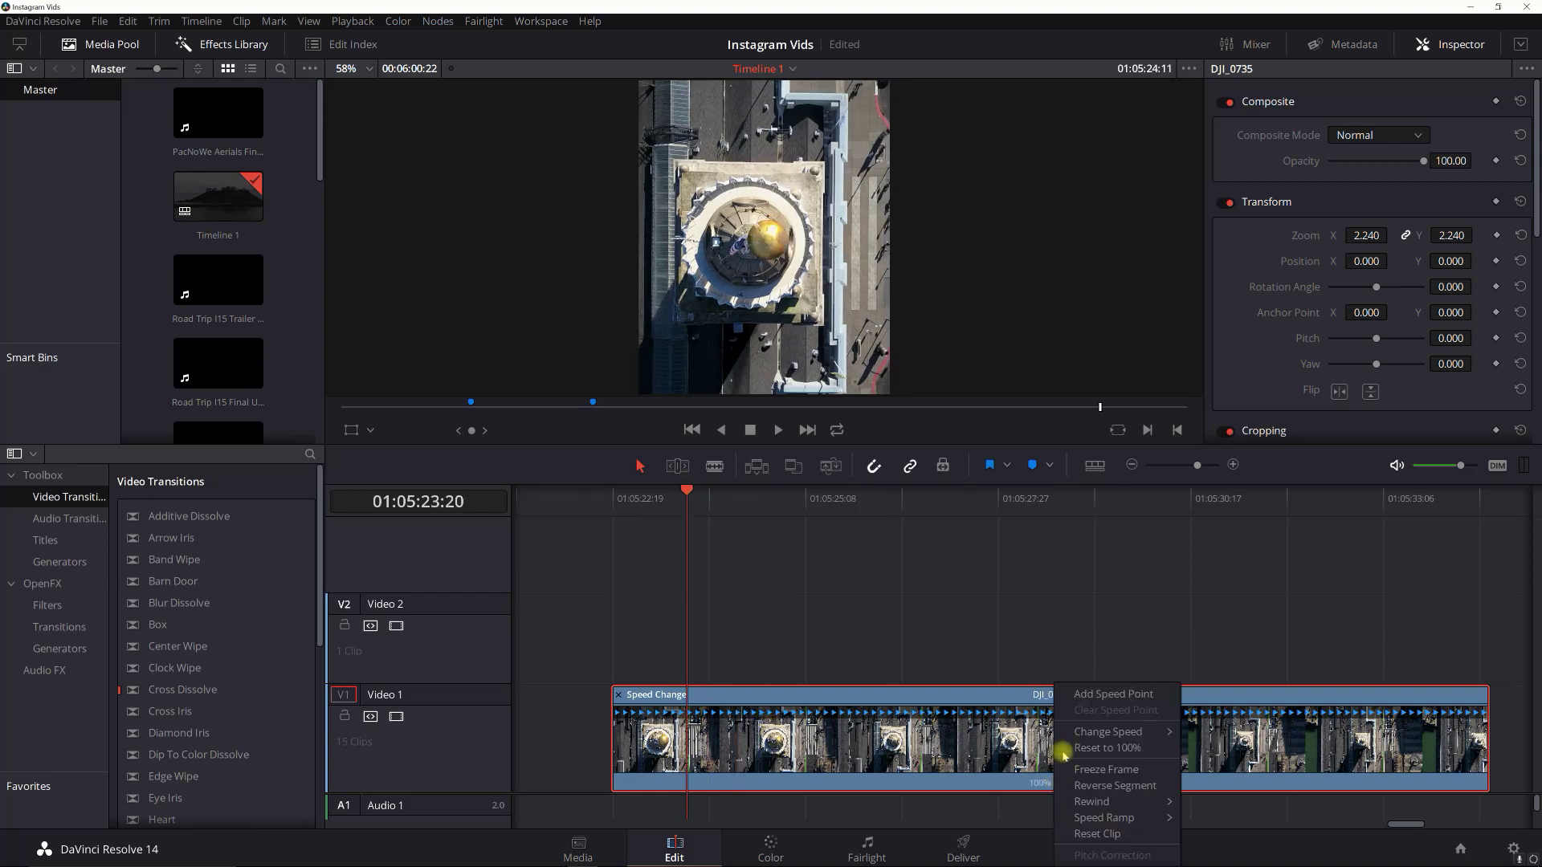
click(1108, 697)
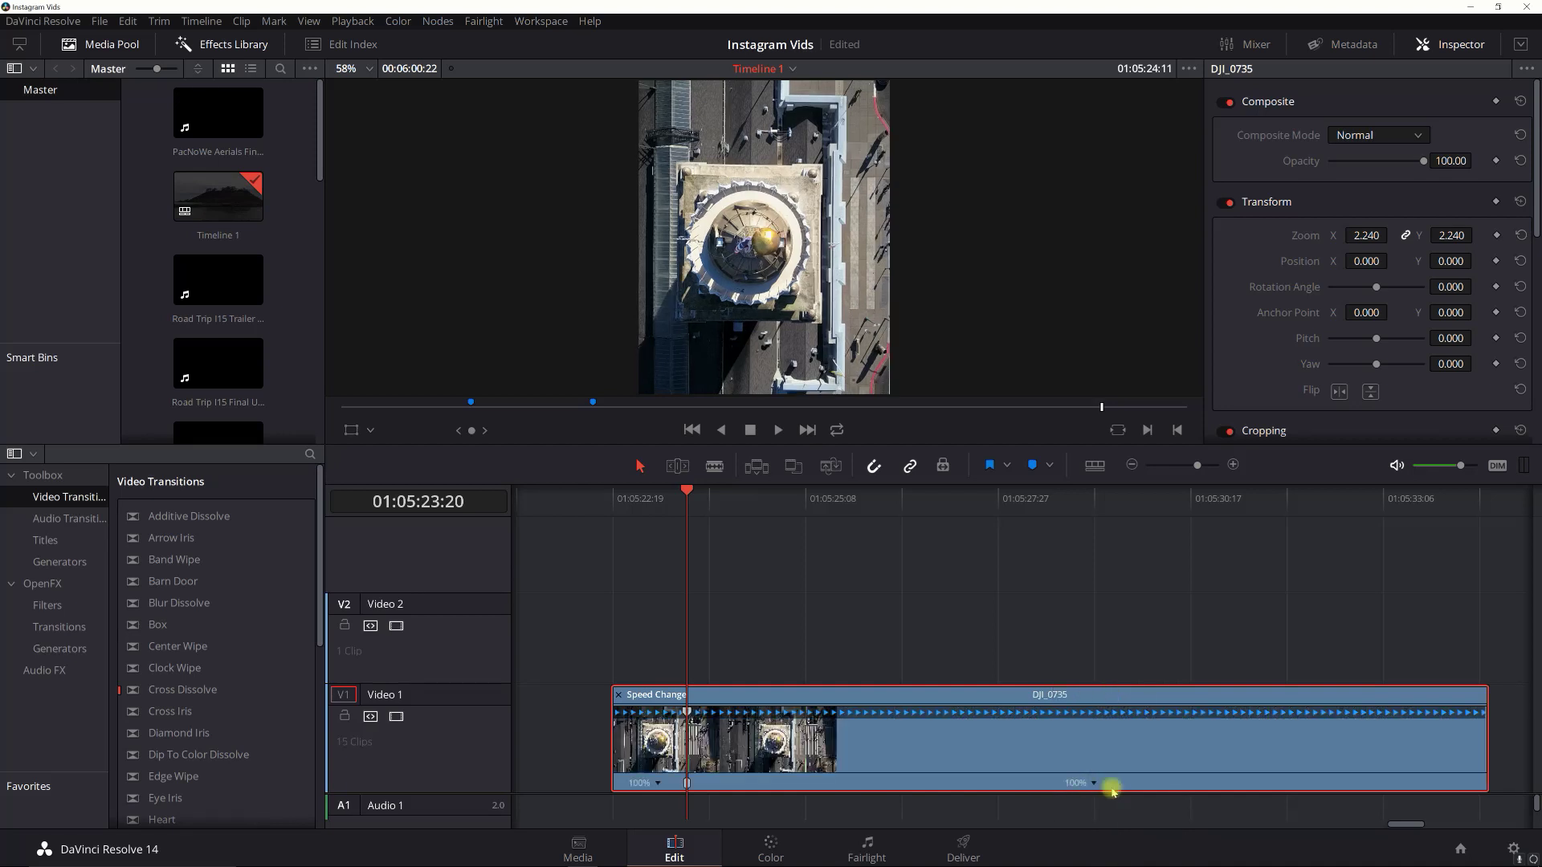
- Set the second speed section to 800%
click(1091, 783)
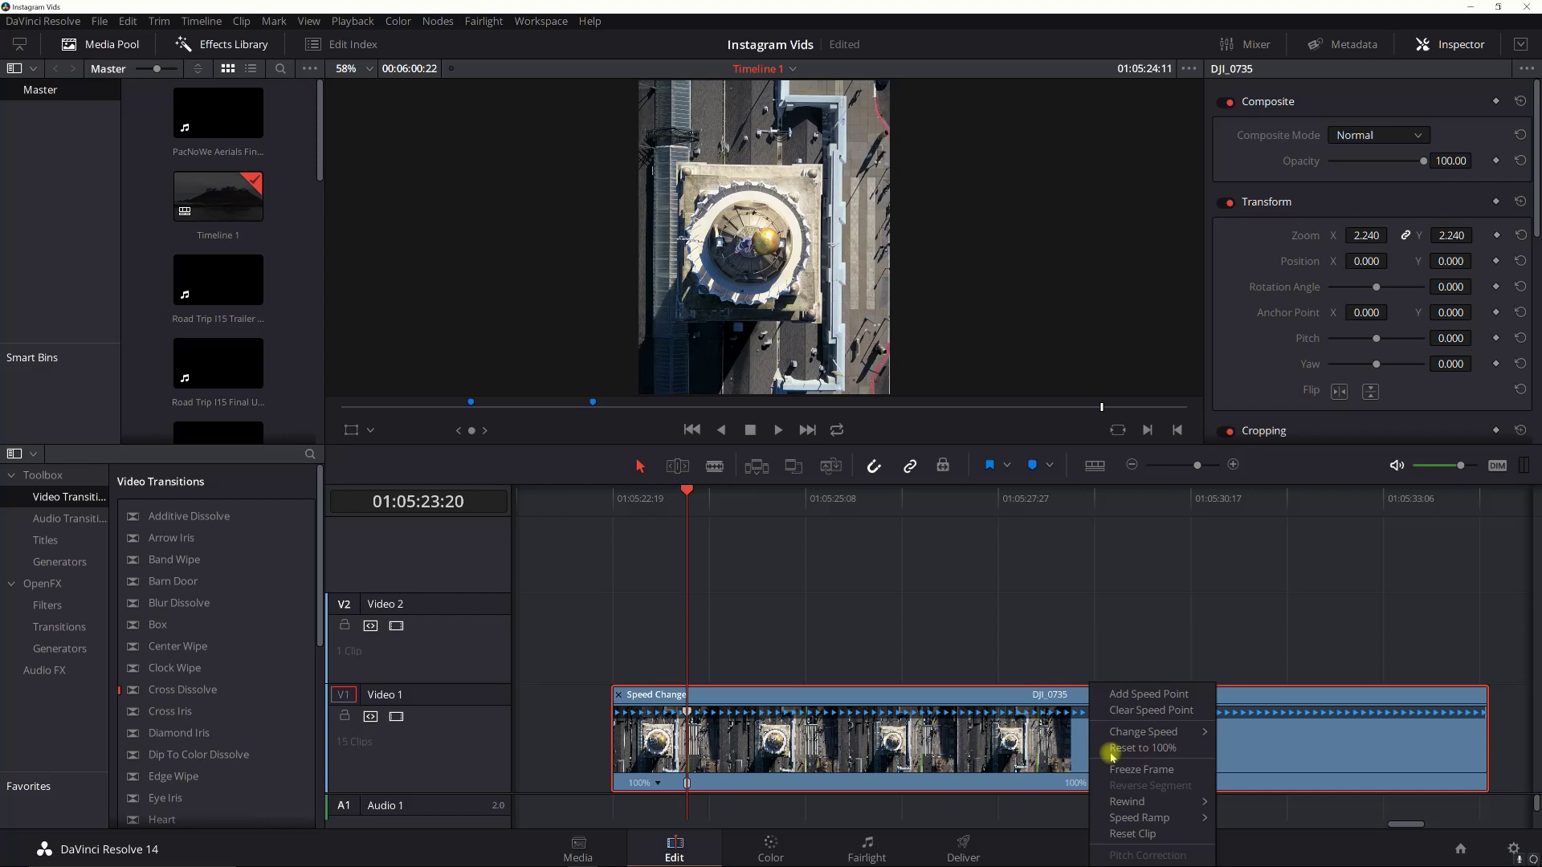
mouse_move(1156, 732)
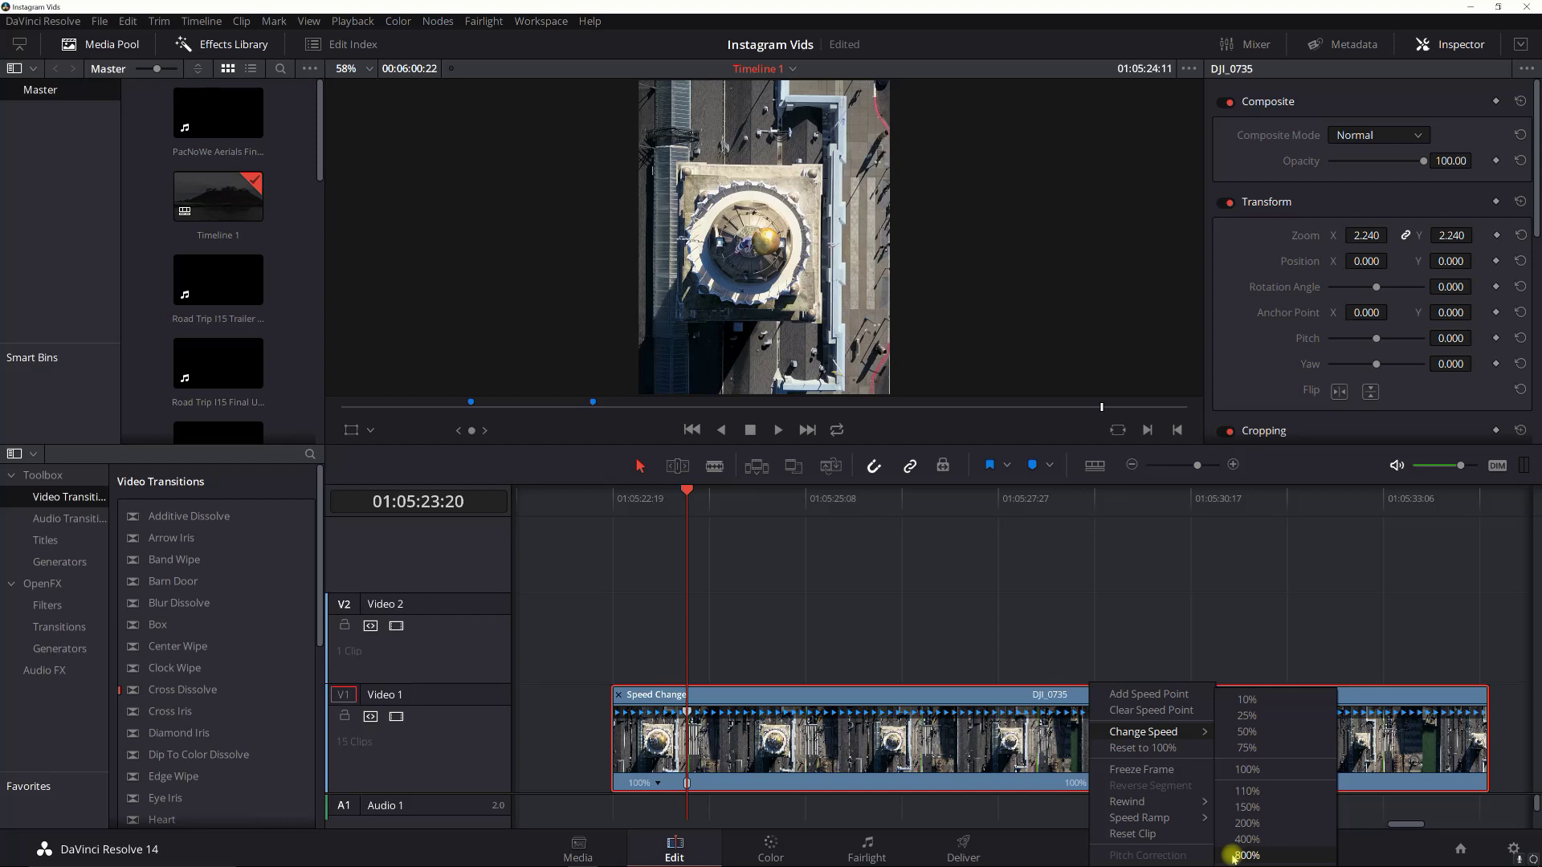
click(1234, 856)
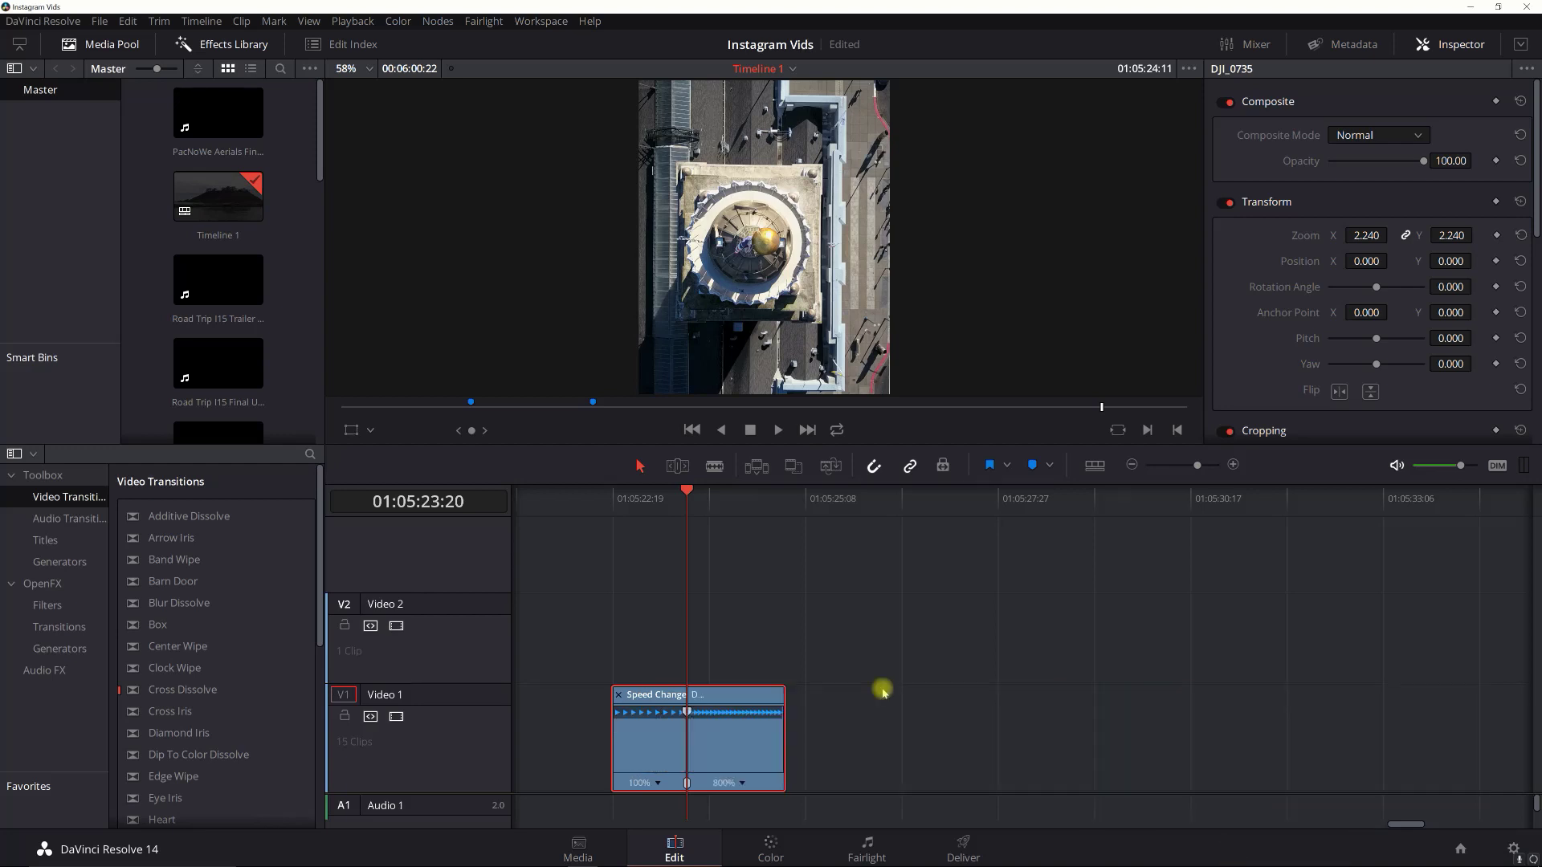
- Add a second speed point at 01:05:24:19 in the 800% section
click(758, 511)
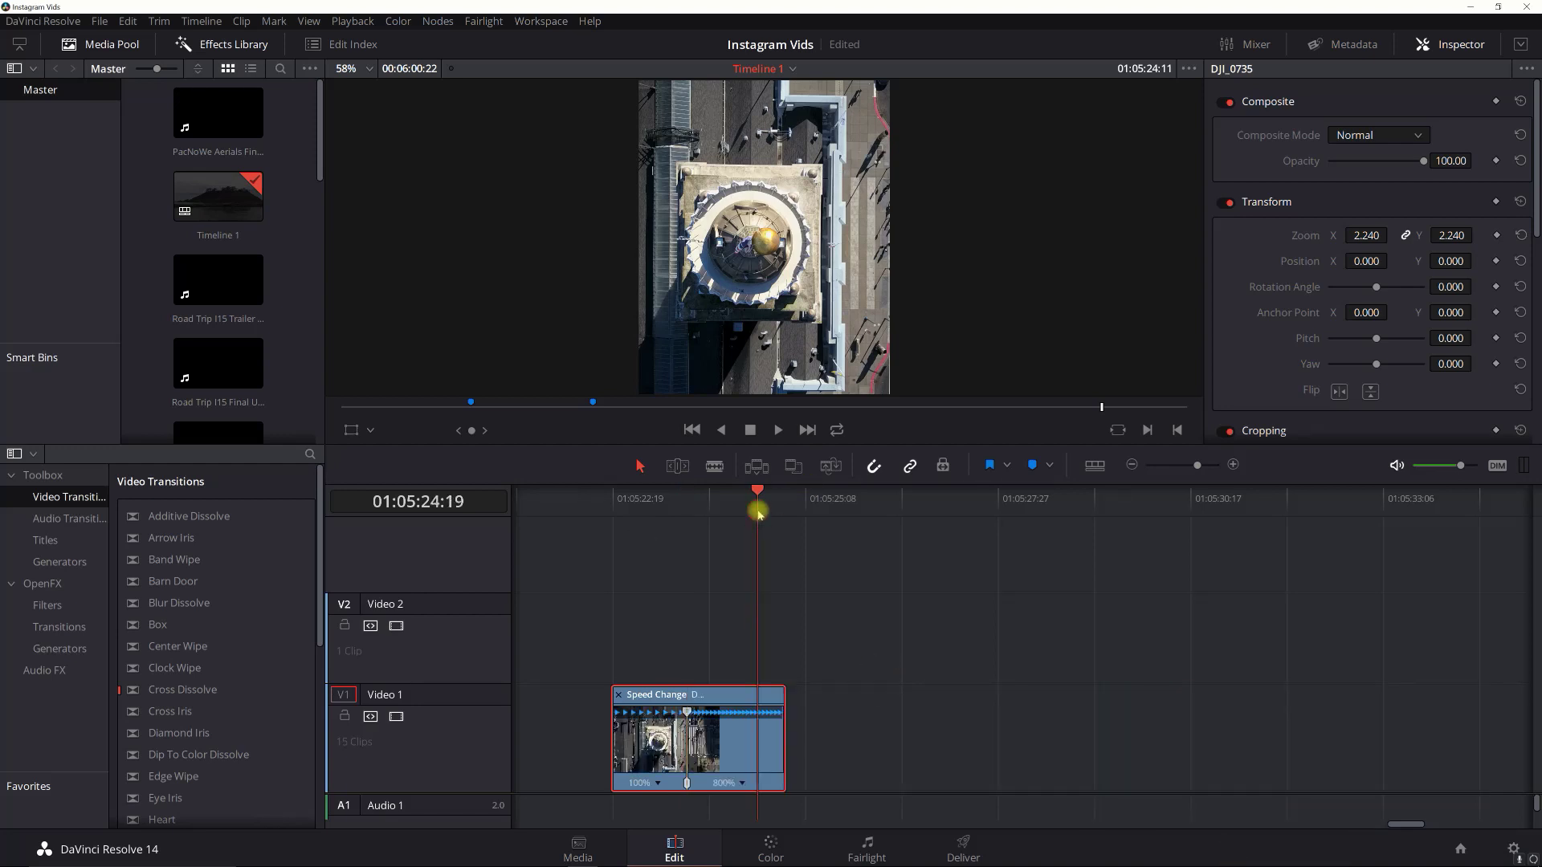
click(742, 783)
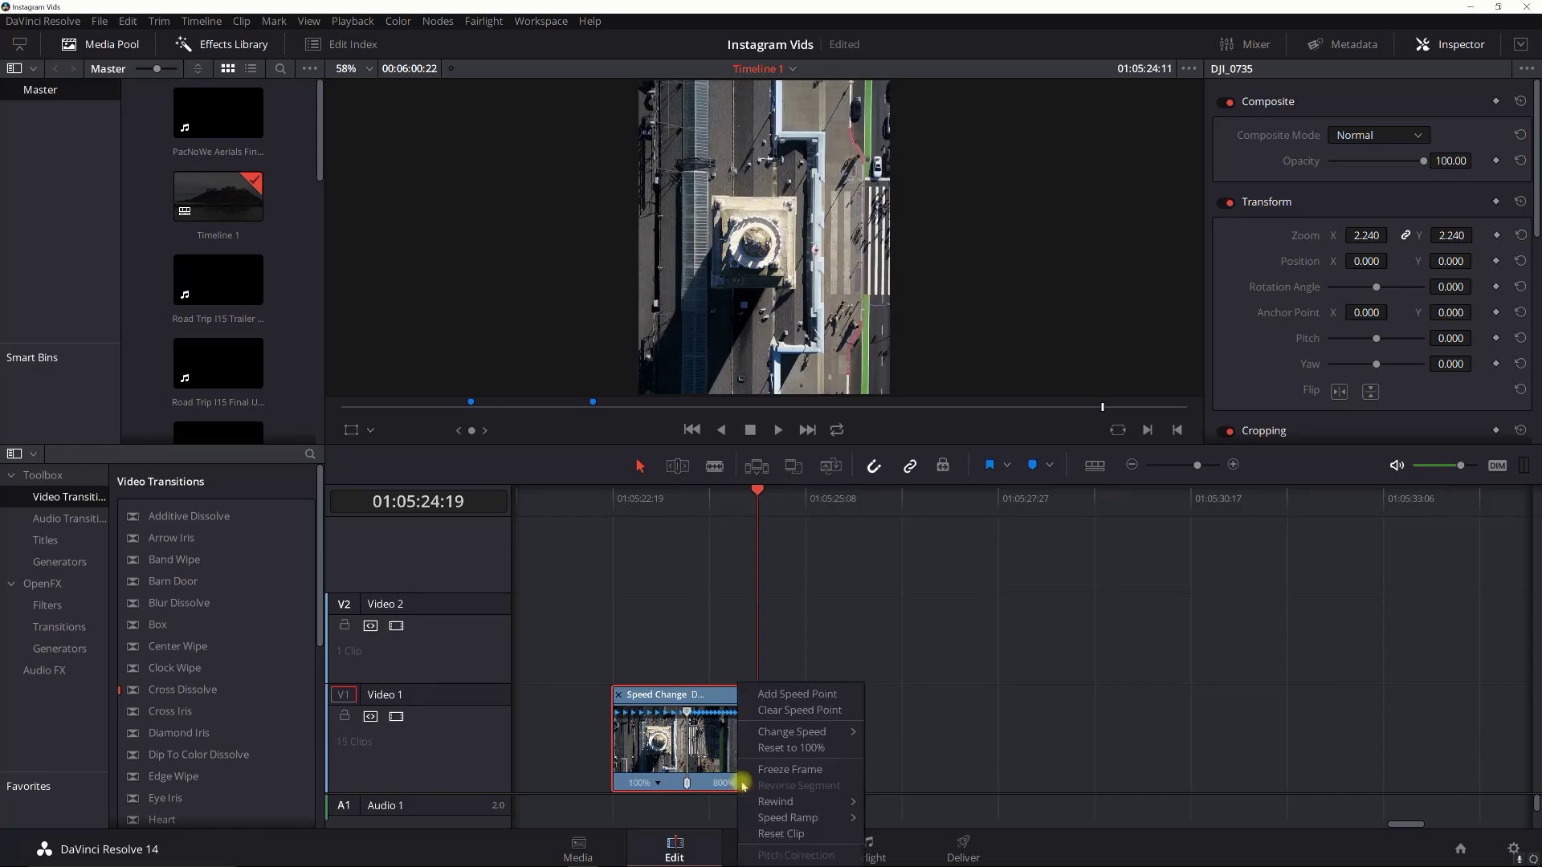
click(787, 694)
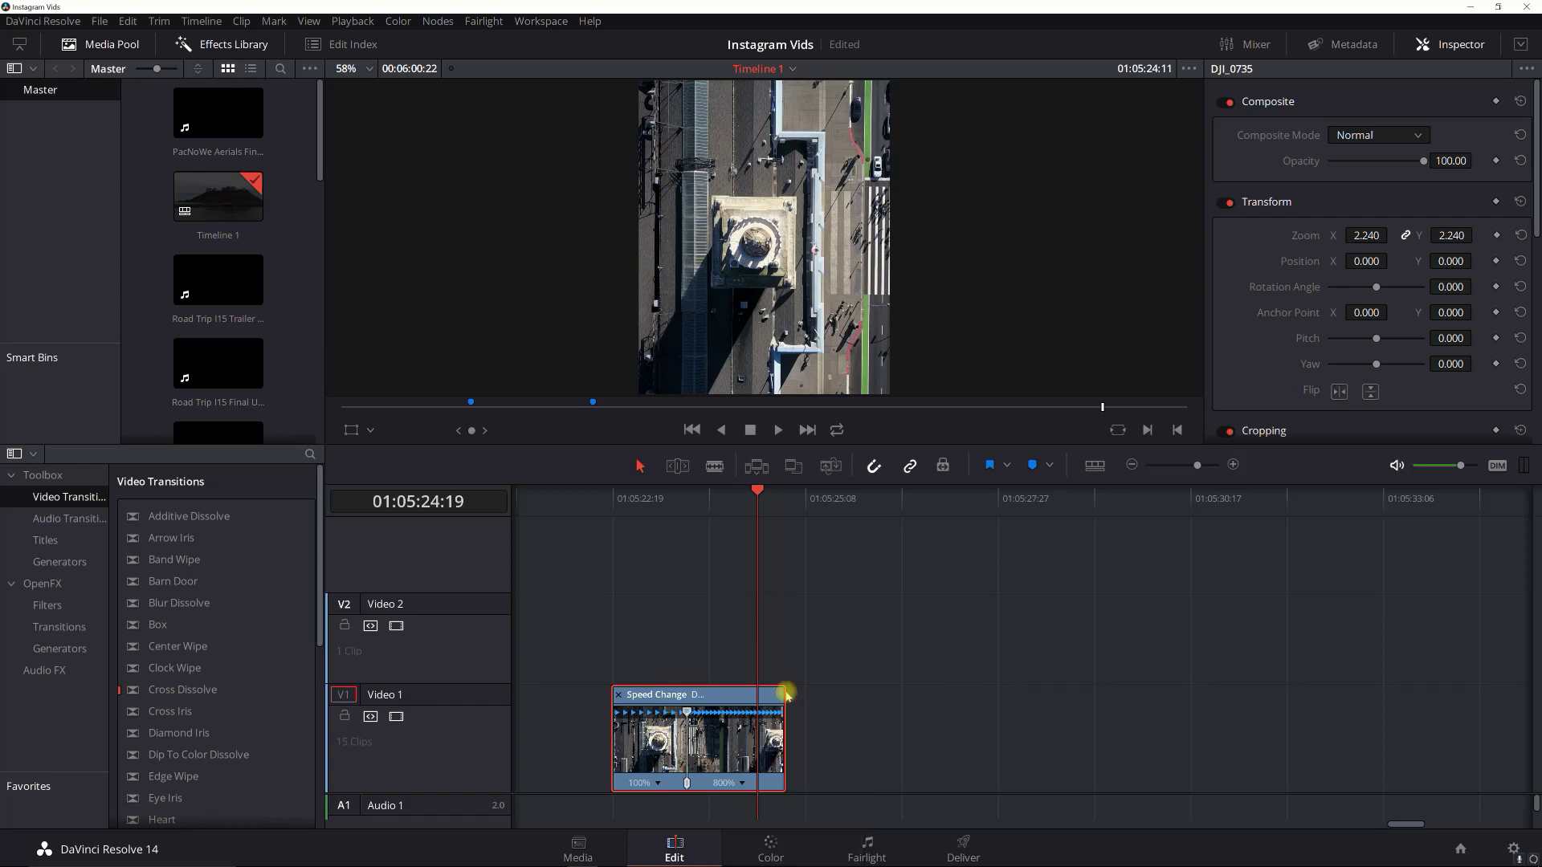
- Zoom the timeline in and reset the last section to 100% speed
click(1234, 465)
click(1234, 465)
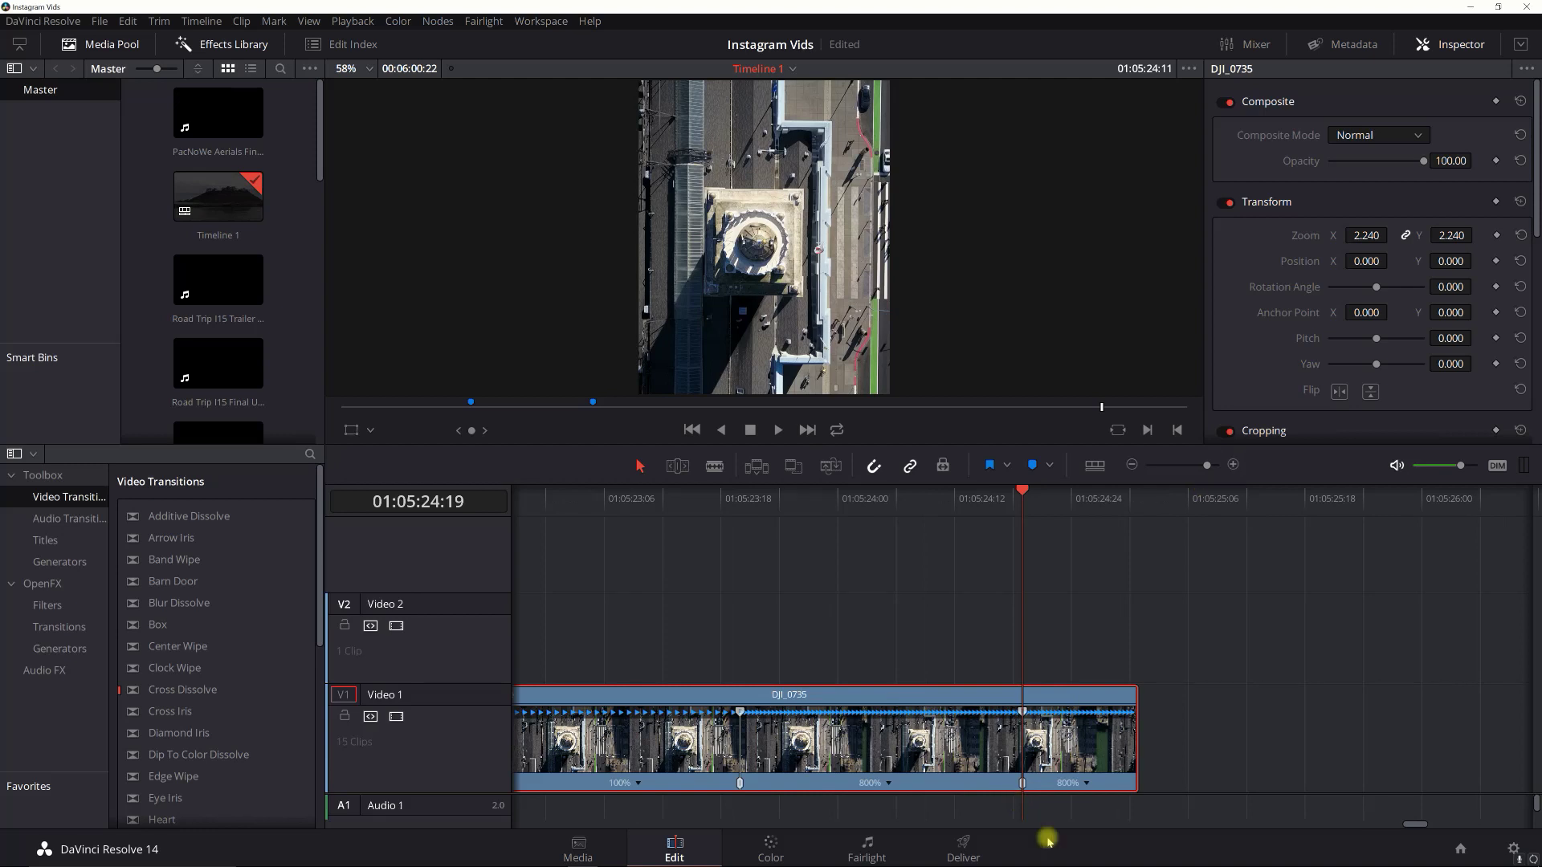
click(1089, 786)
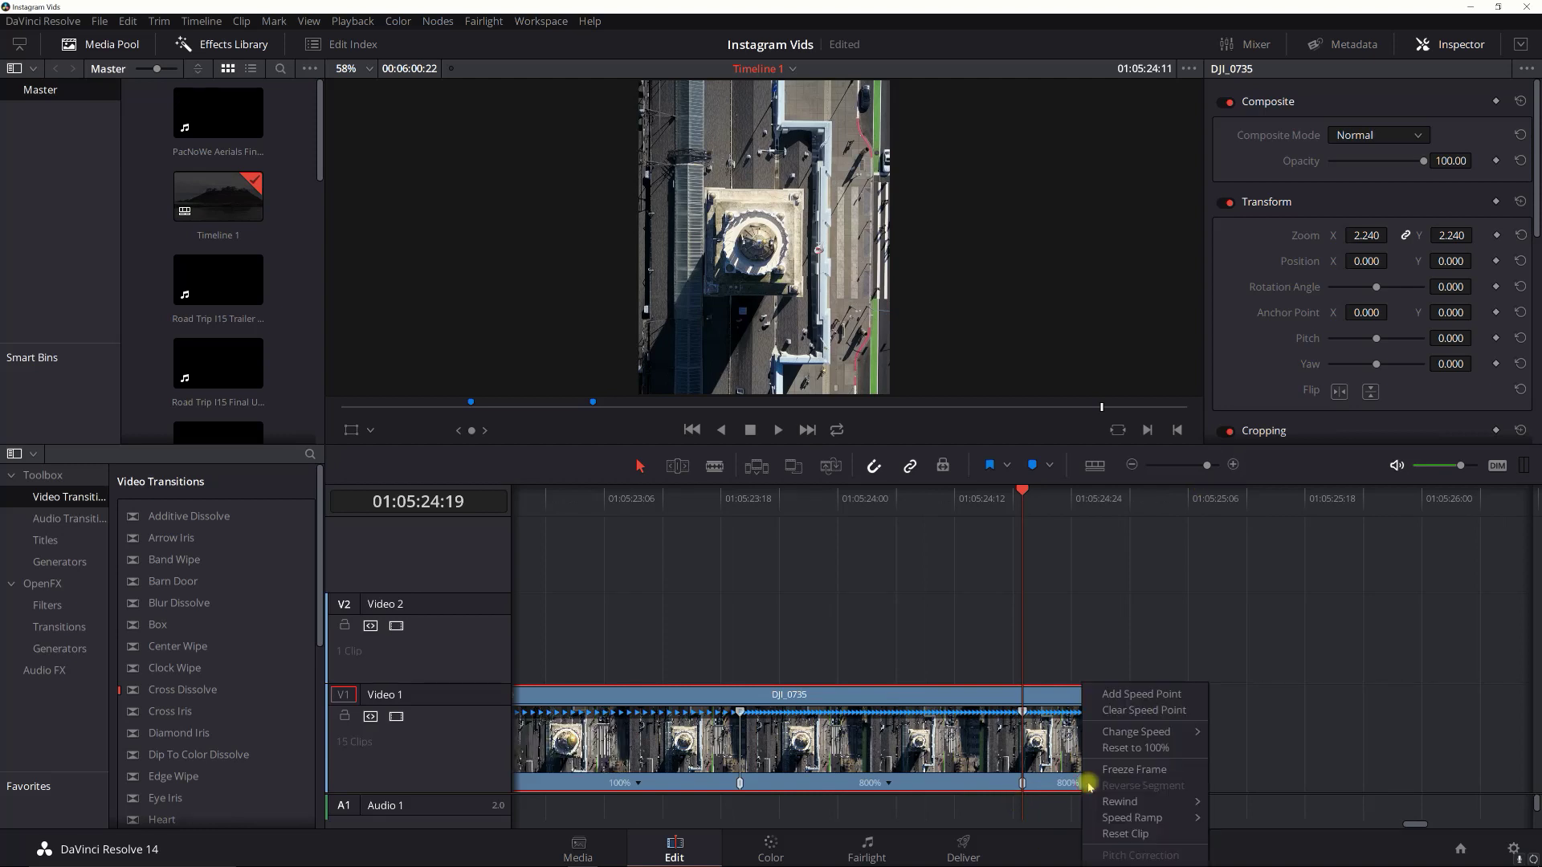
click(1145, 751)
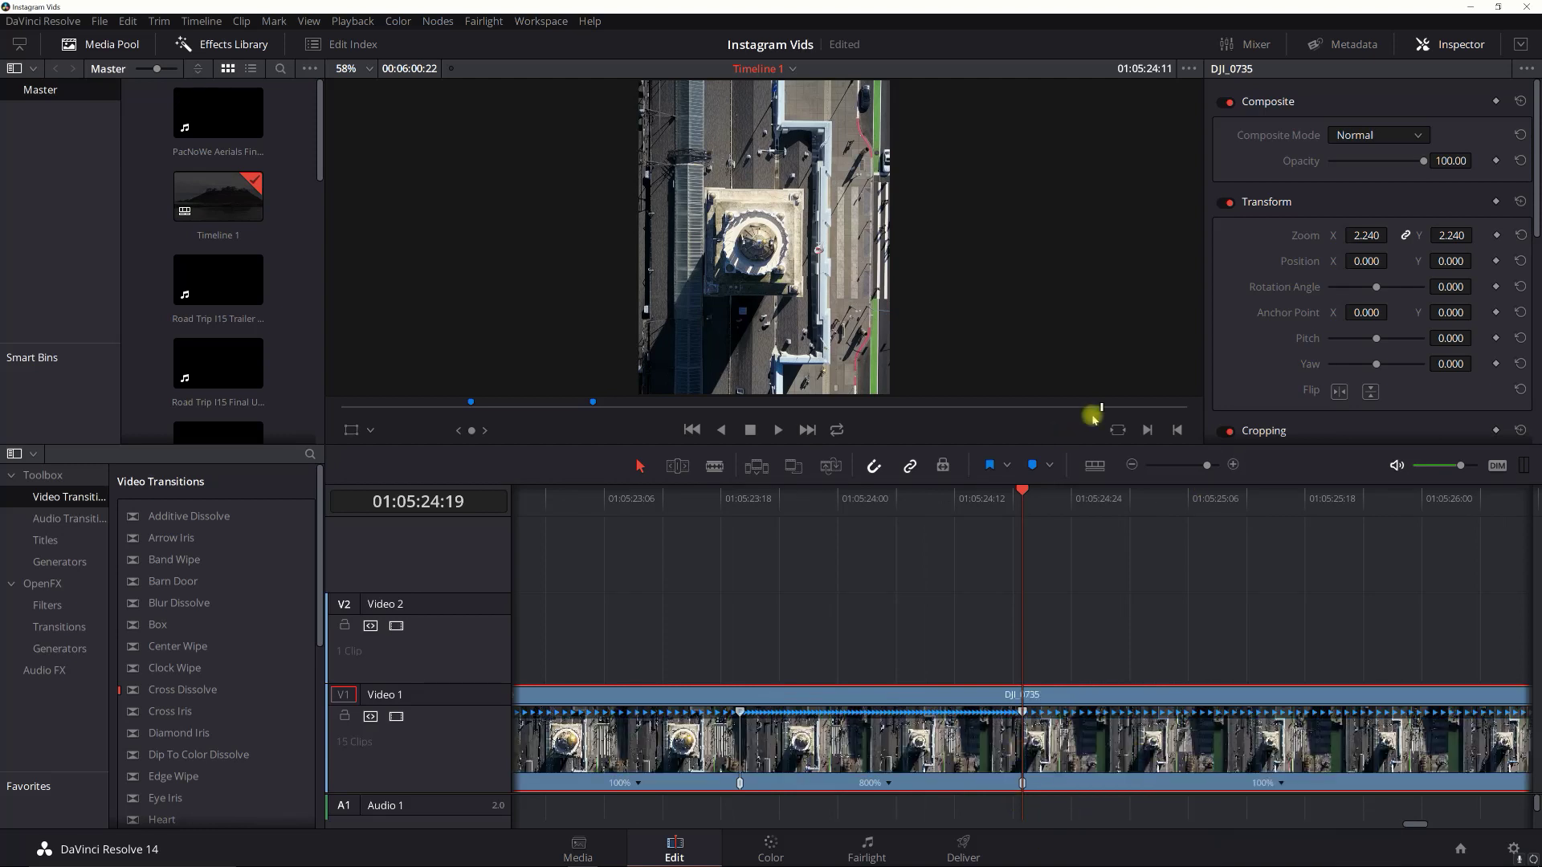
- Drag the second speed point right to lengthen the 800% section and shorten DJI_0735
click(1131, 465)
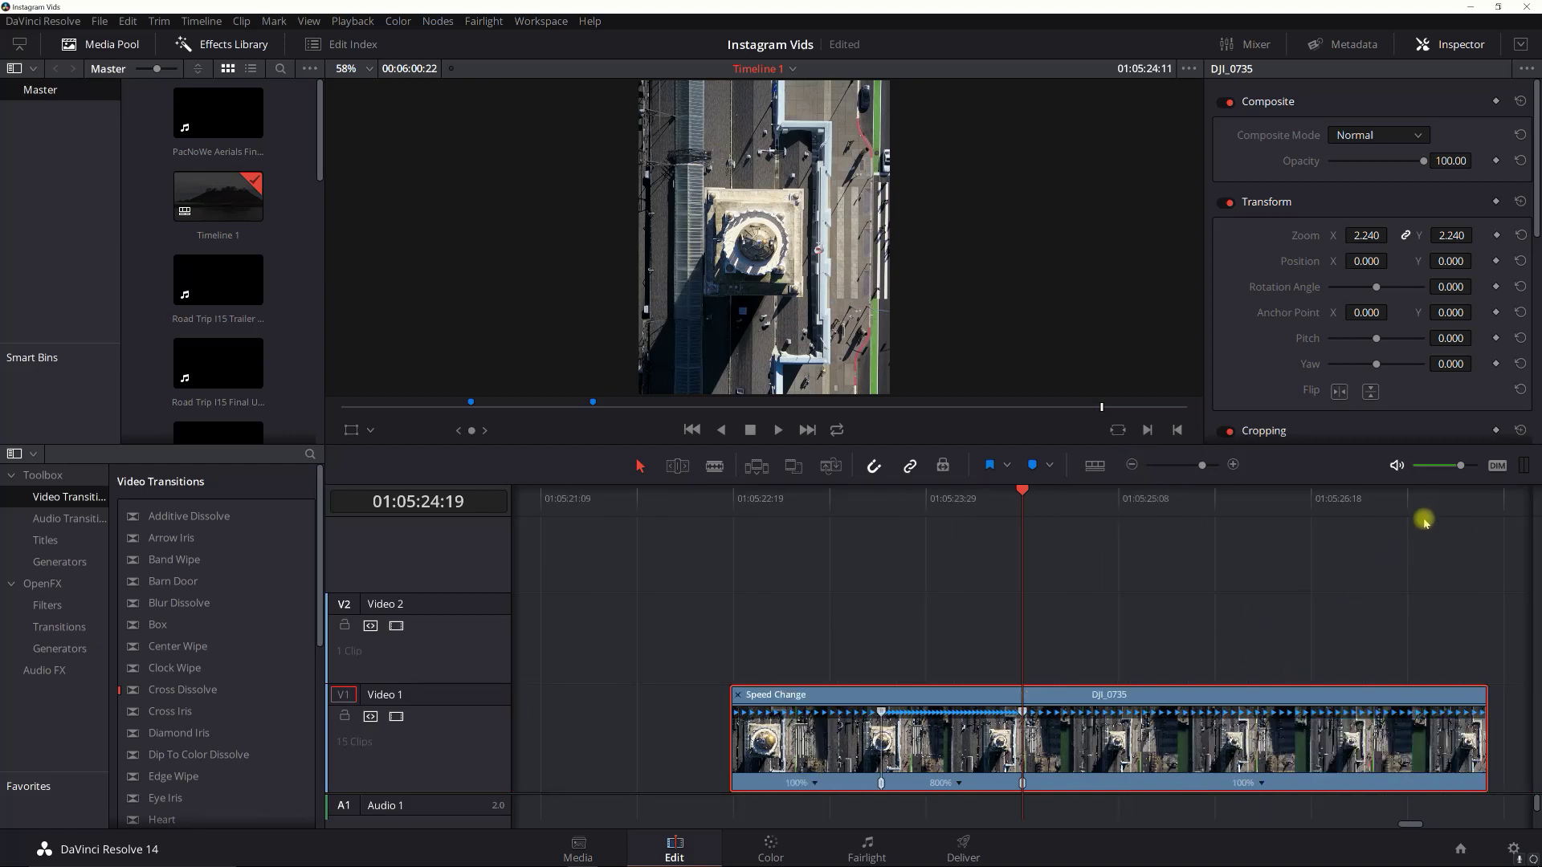
click(1455, 509)
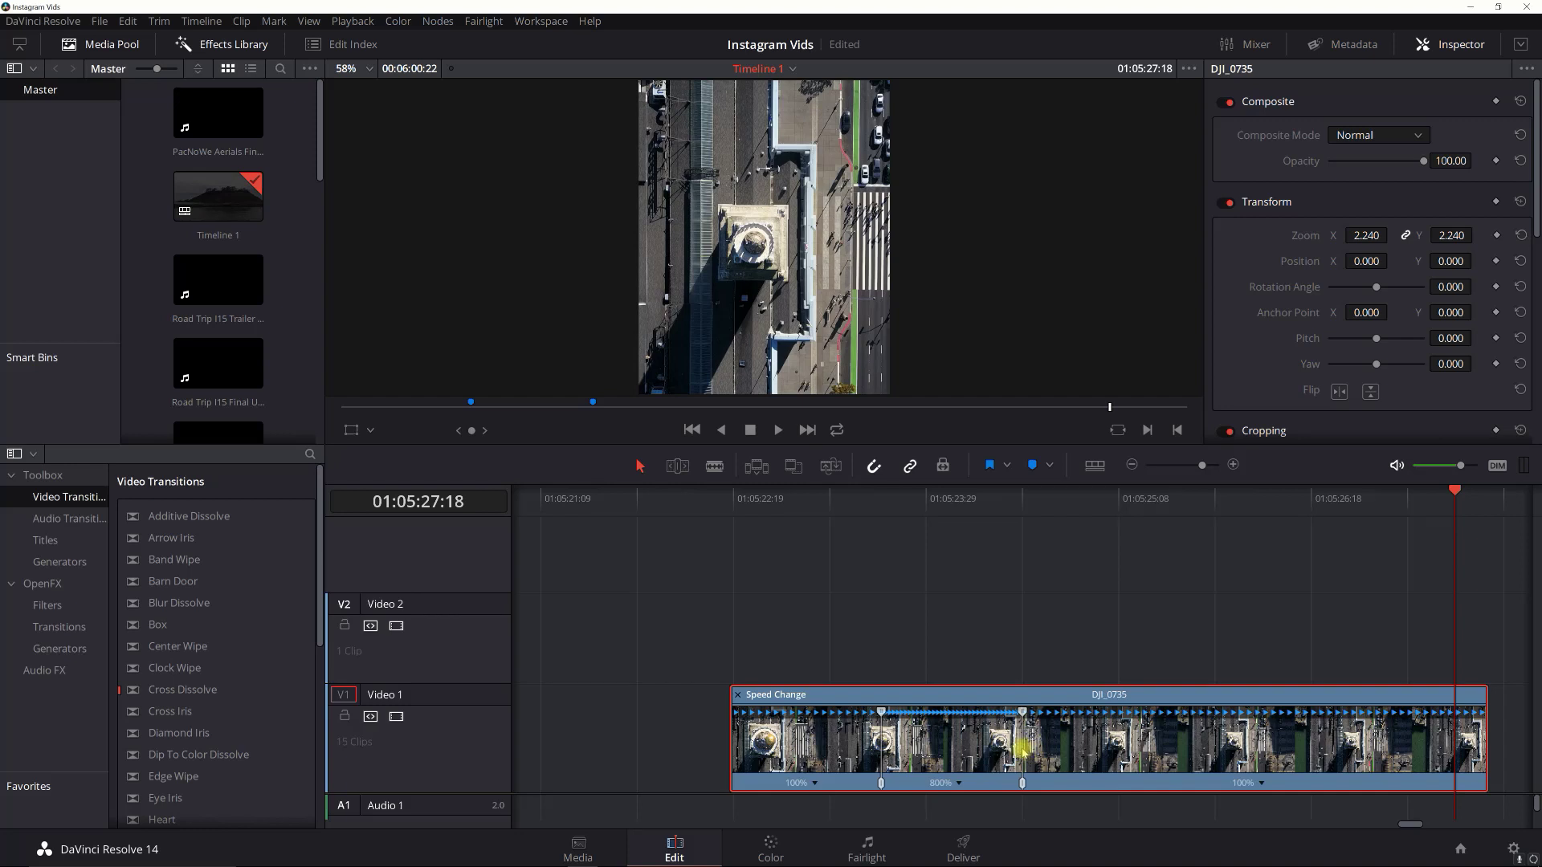
drag(1022, 783, 1064, 781)
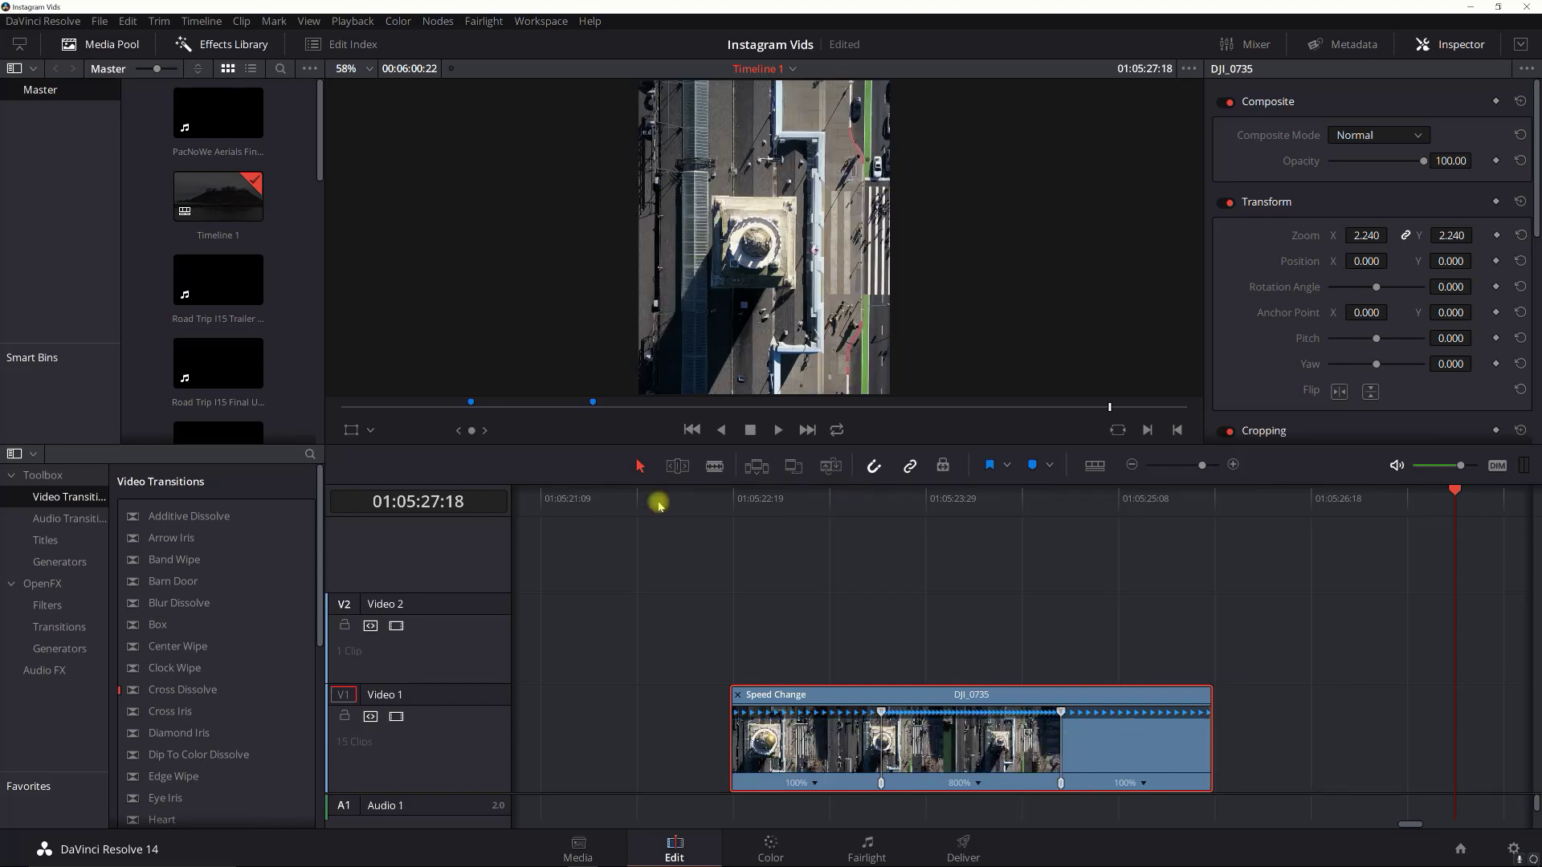
- Play back the 100%/800%/100% ramp and slide the clip about 12 frames earlier
key(Up)
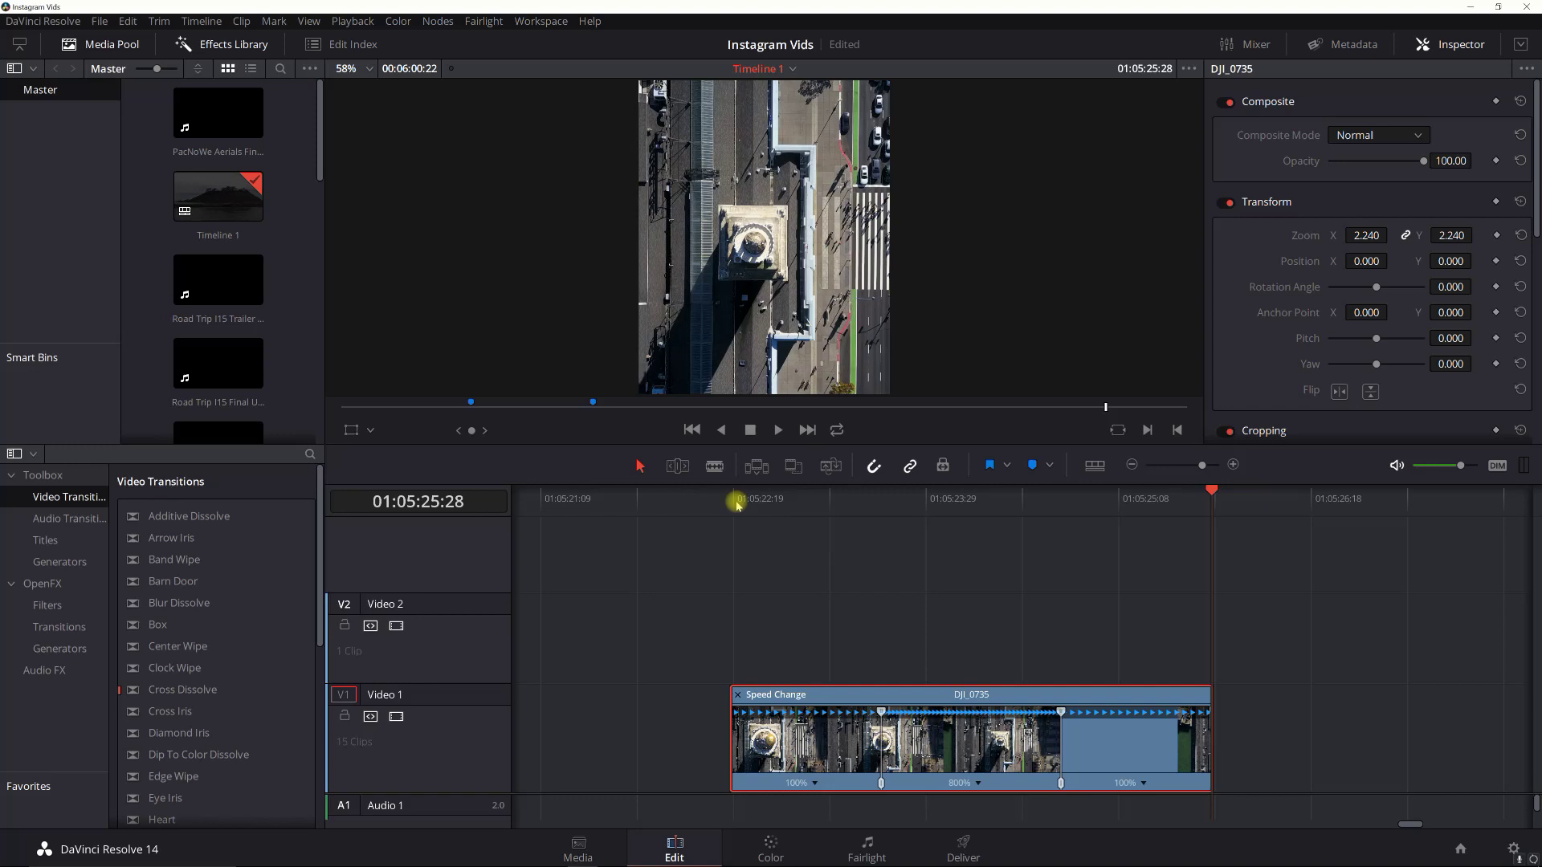
key(Up)
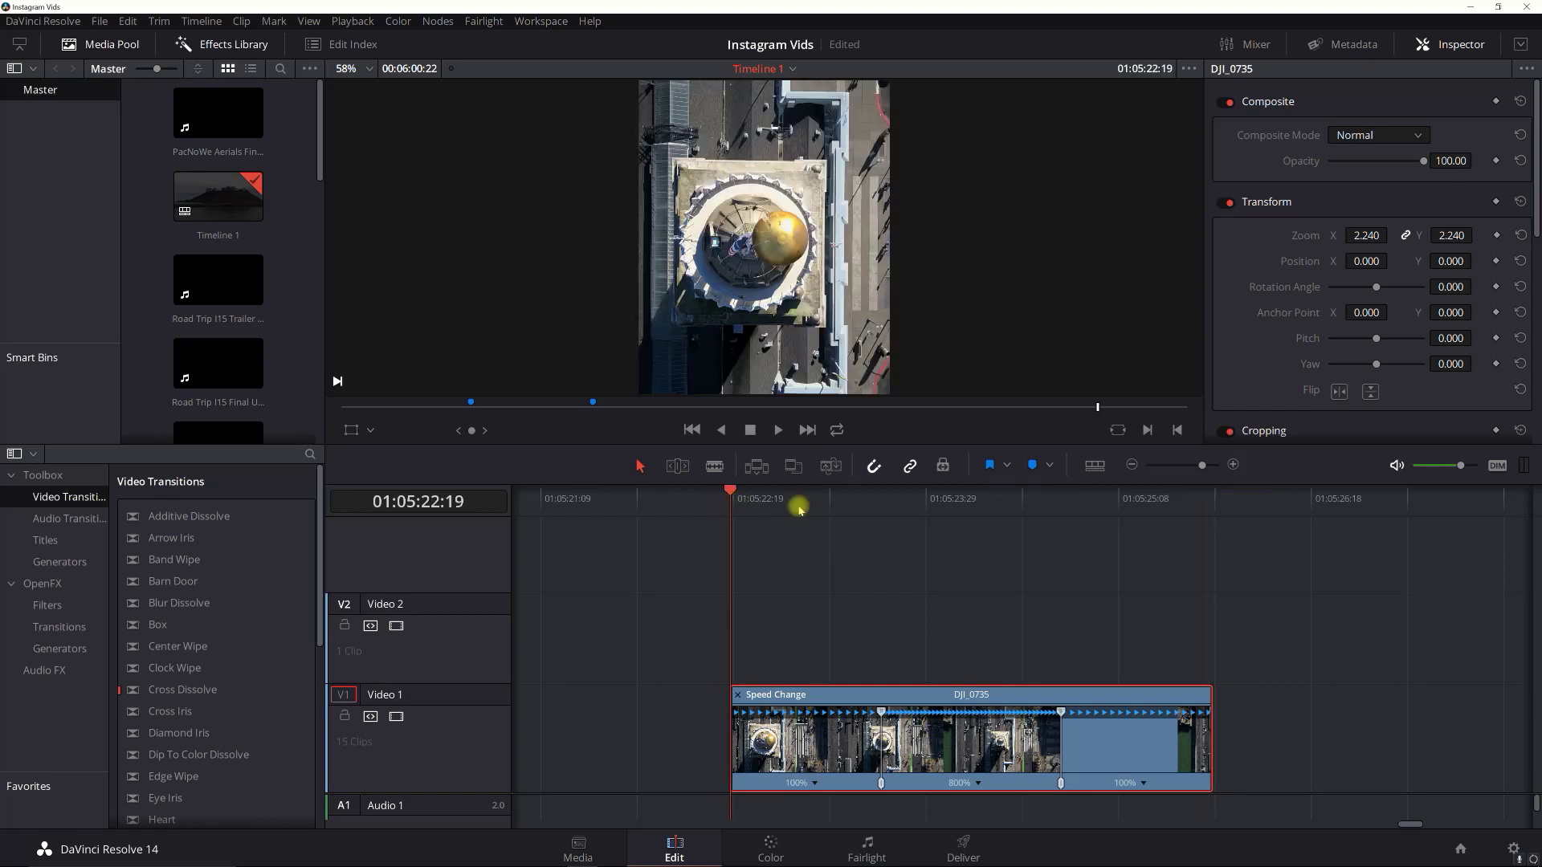
click(881, 502)
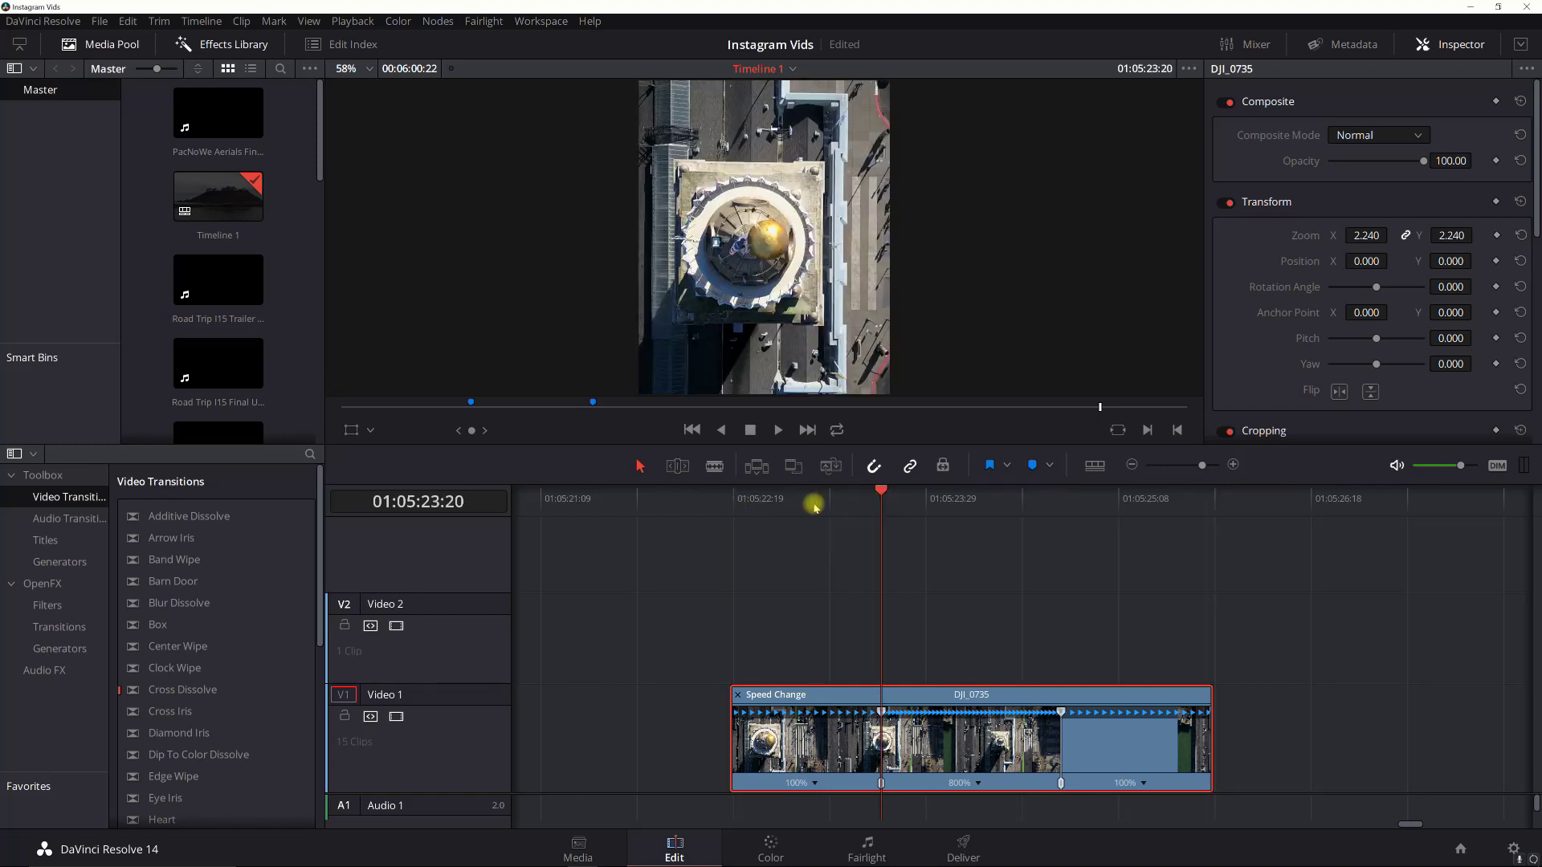
key(Up)
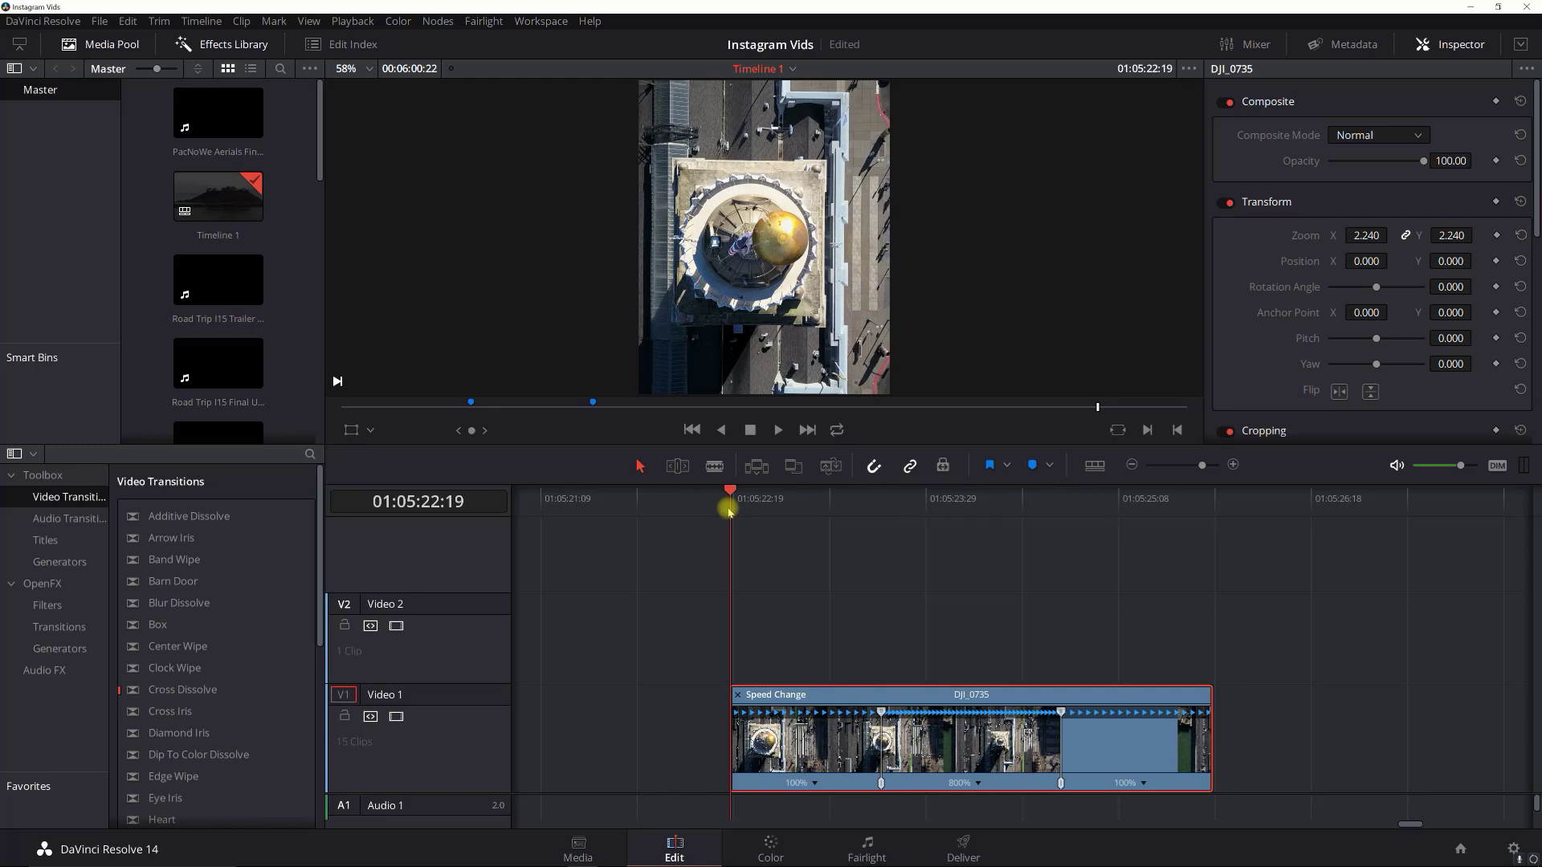
key(space)
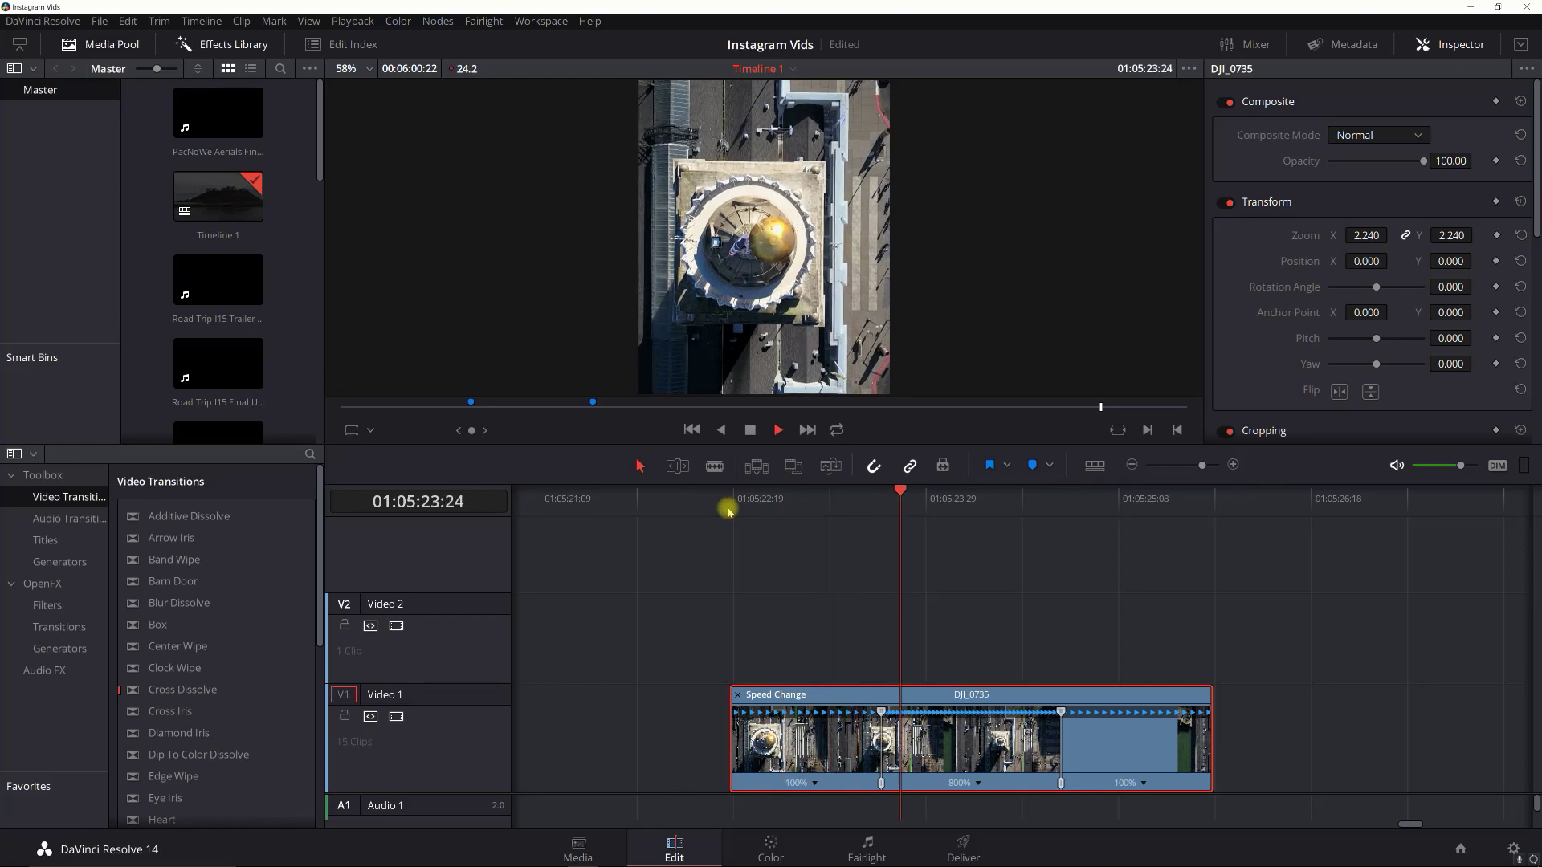
key(space)
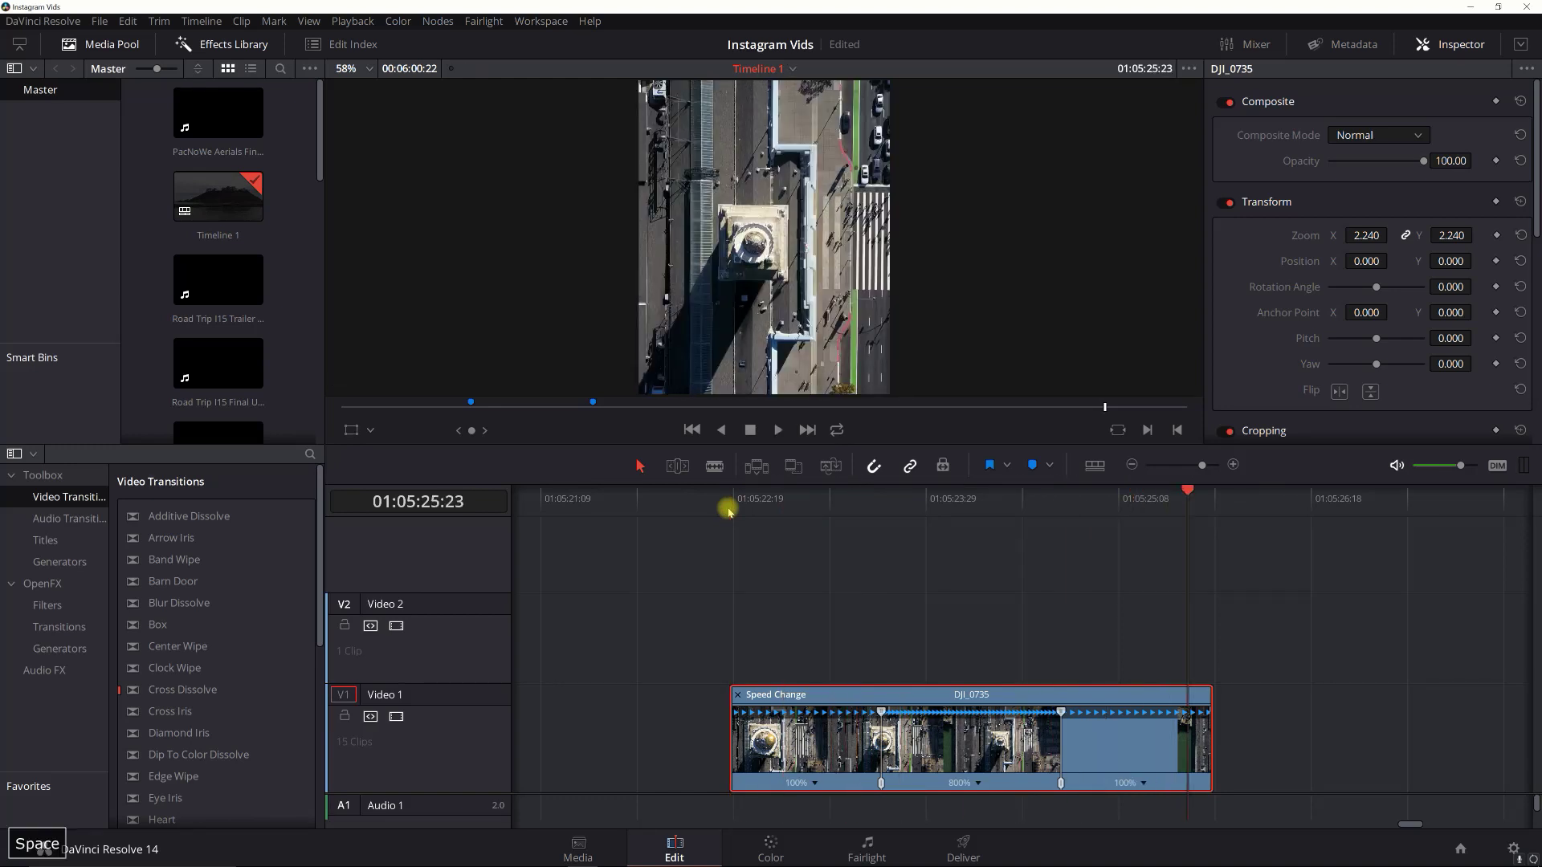
drag(1000, 689, 934, 685)
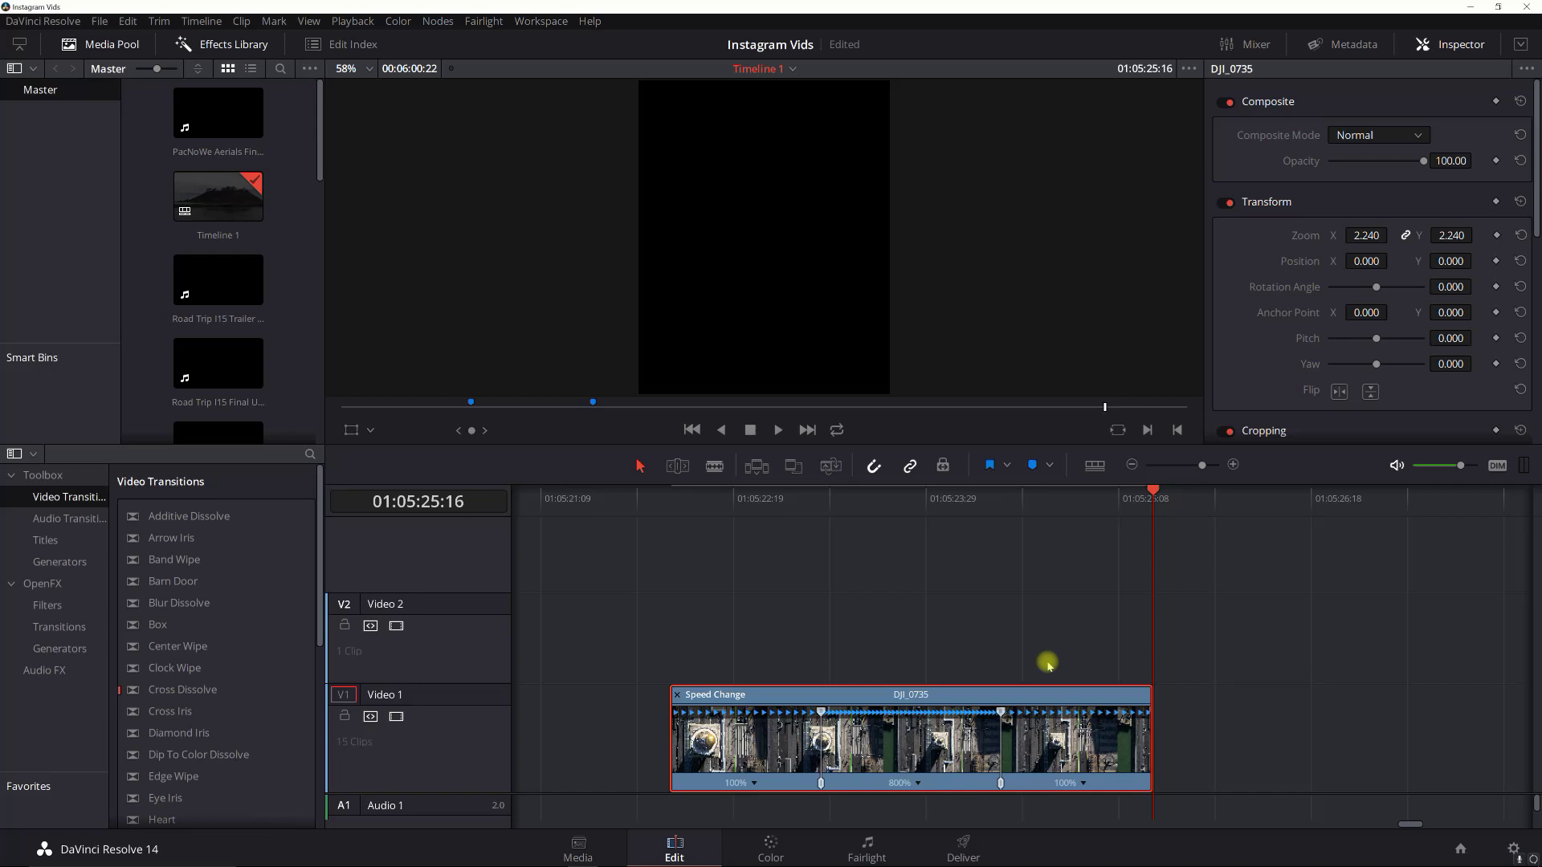
key(Up)
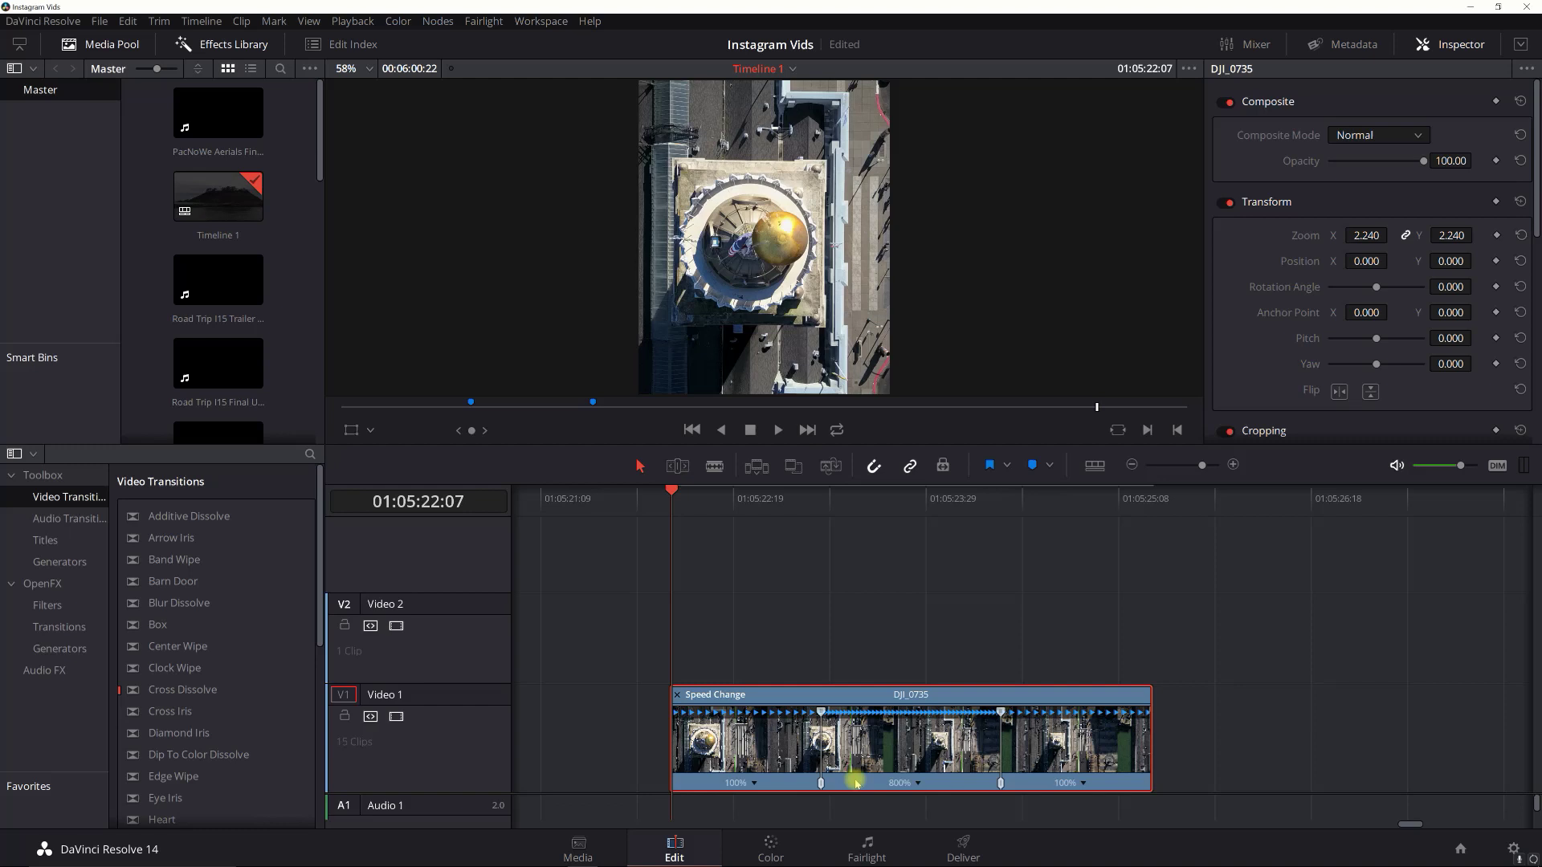
- Convert the speed-ramped DJI_0735 into Compound Clip 5 and copy it
right_click(914, 694)
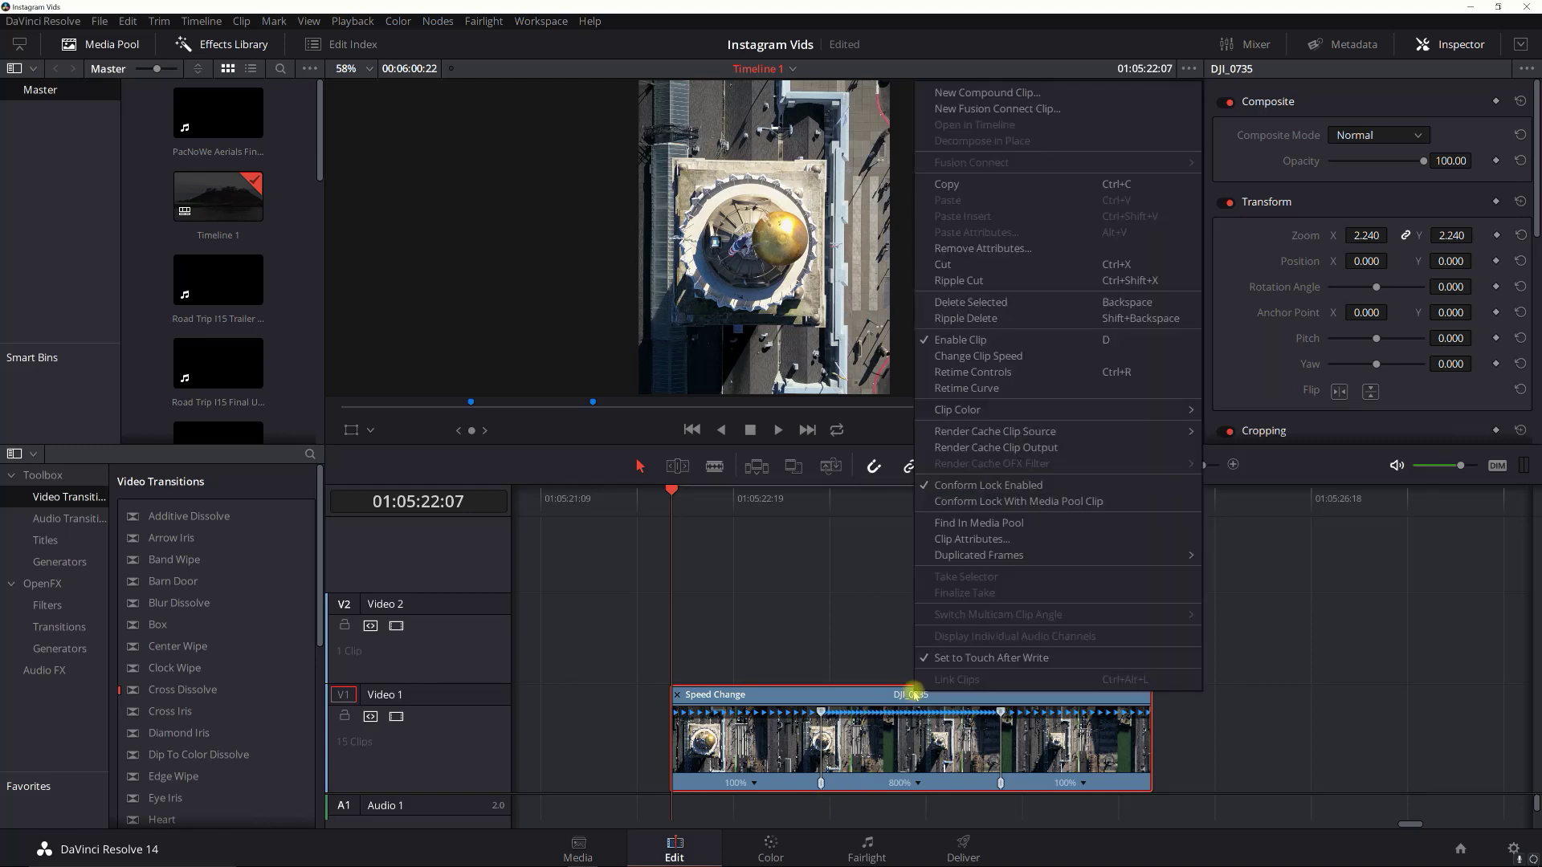
click(1029, 86)
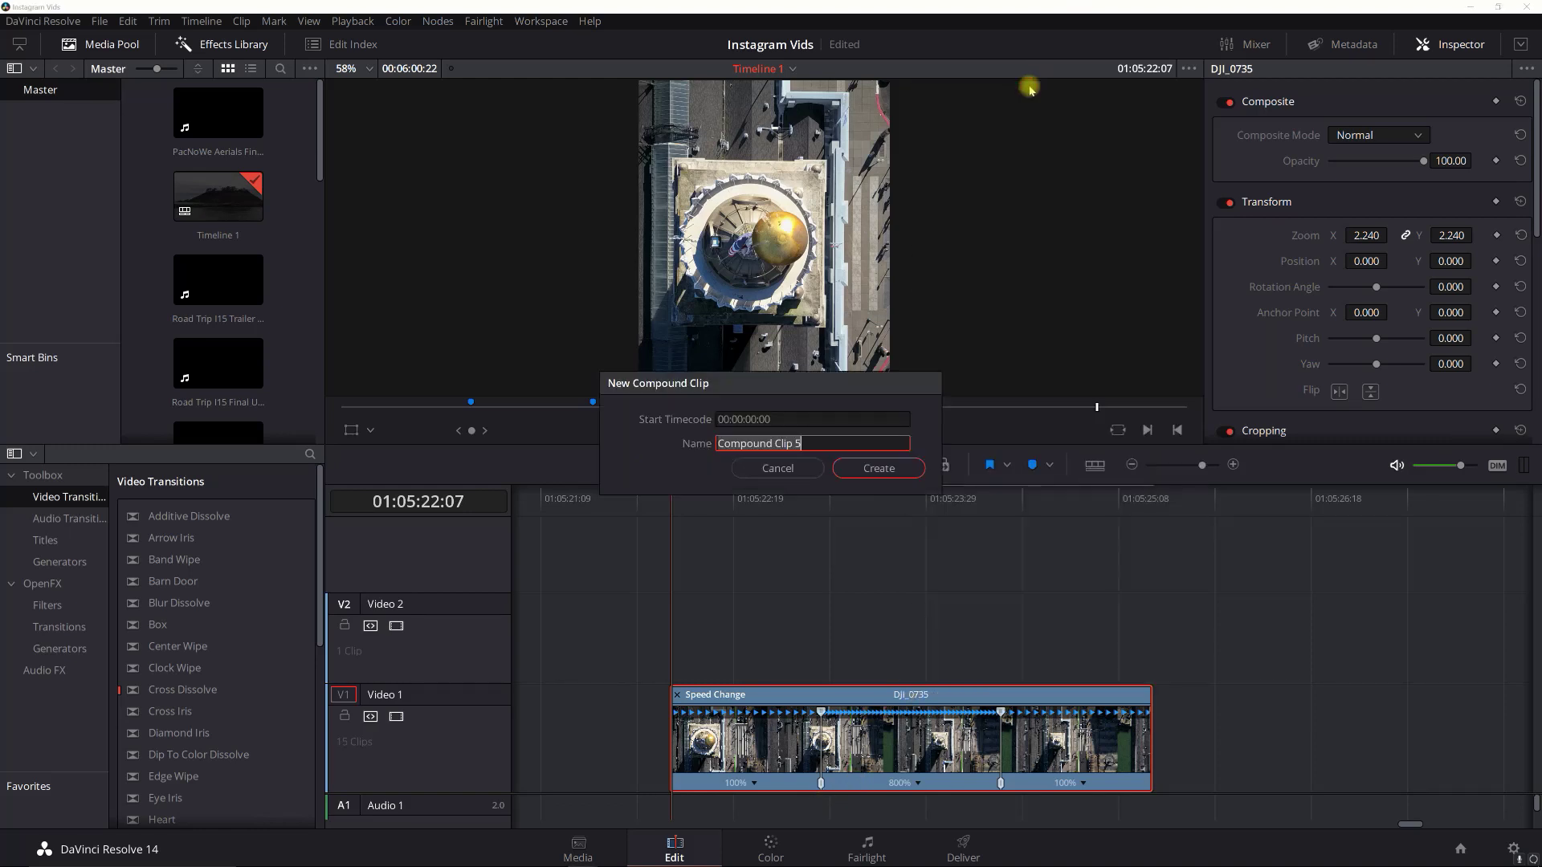
click(880, 470)
click(828, 728)
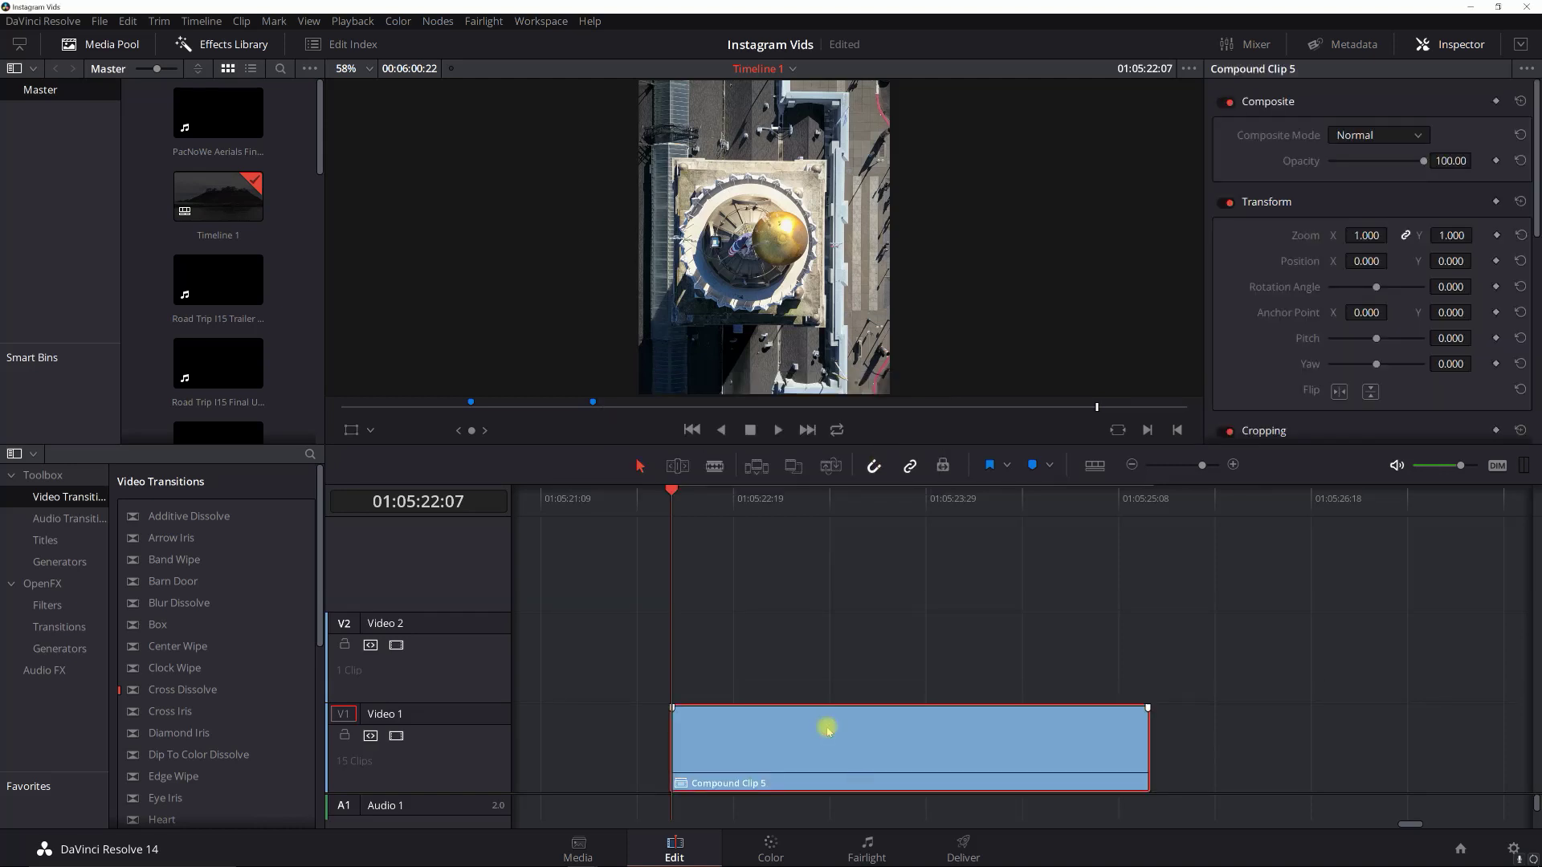
key(ctrl+c)
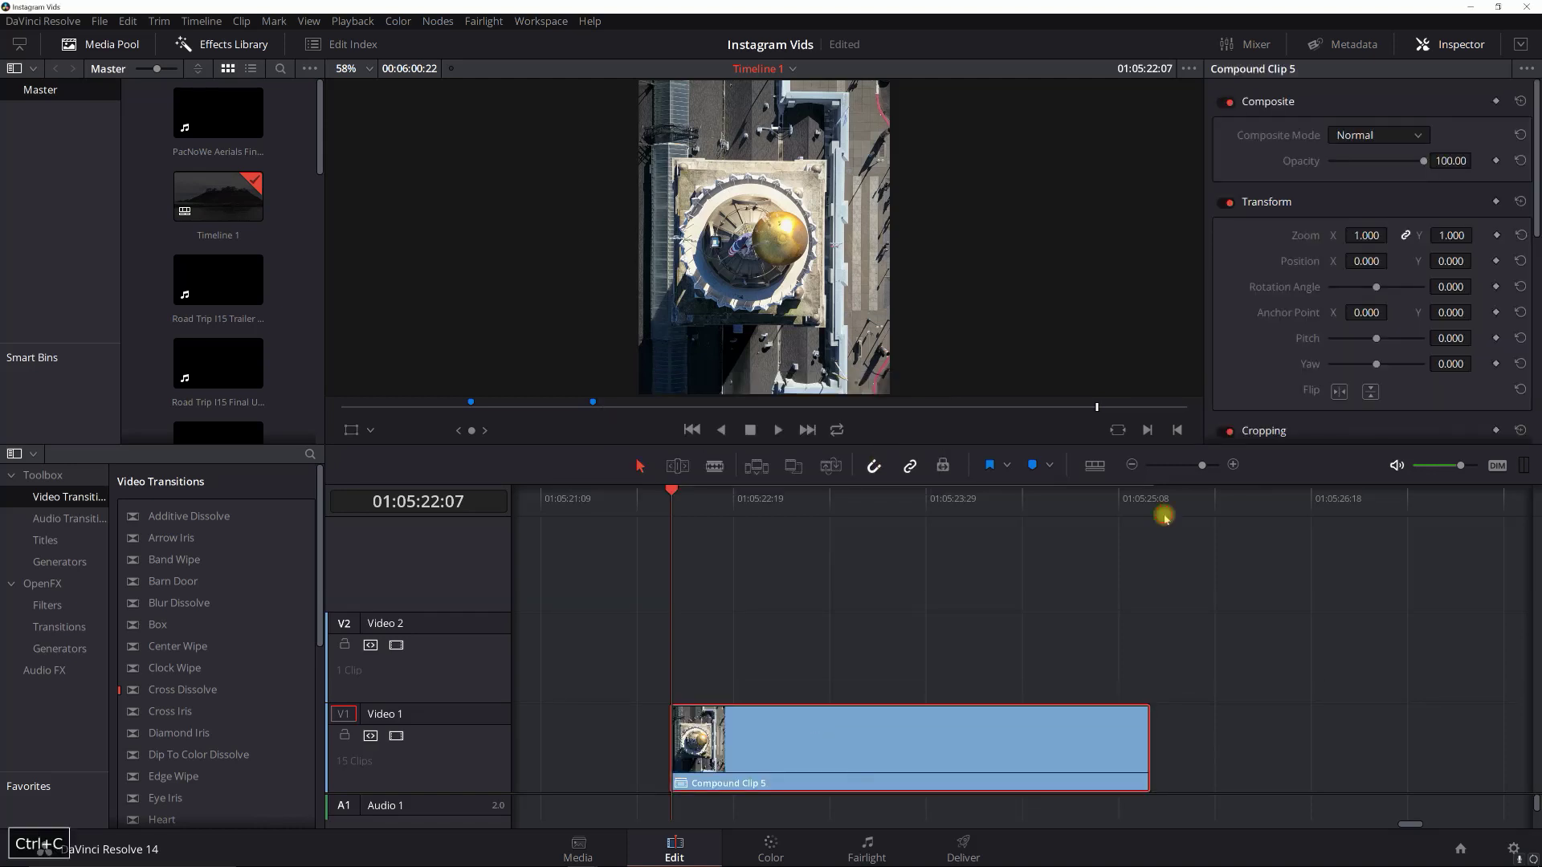
- Shift Compound Clip 5 earlier and paste a copy directly after it on Video 1
click(1164, 516)
right_click(1165, 517)
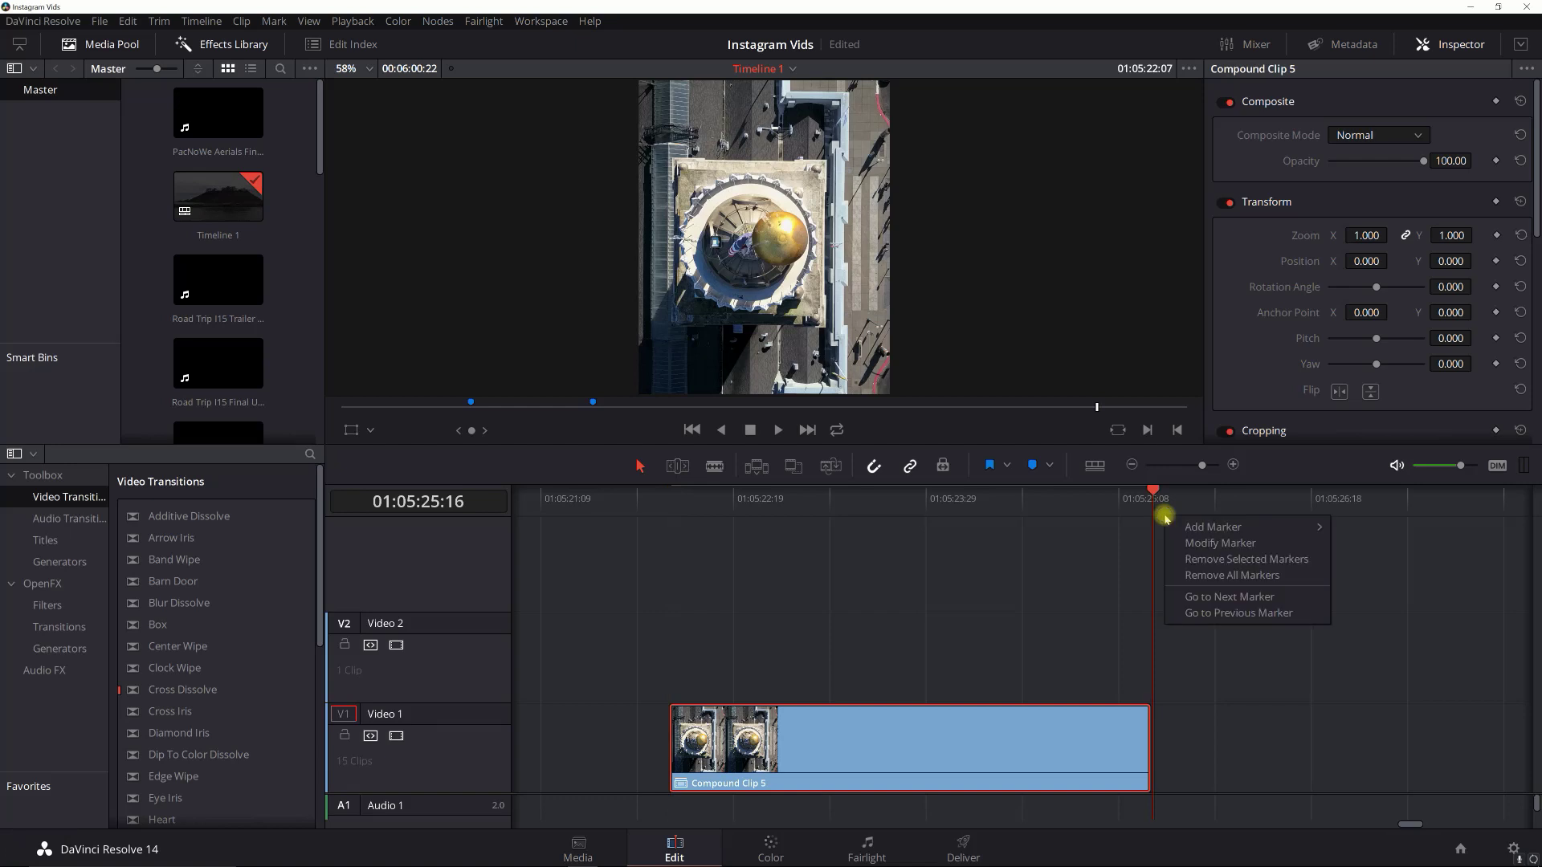
click(1170, 742)
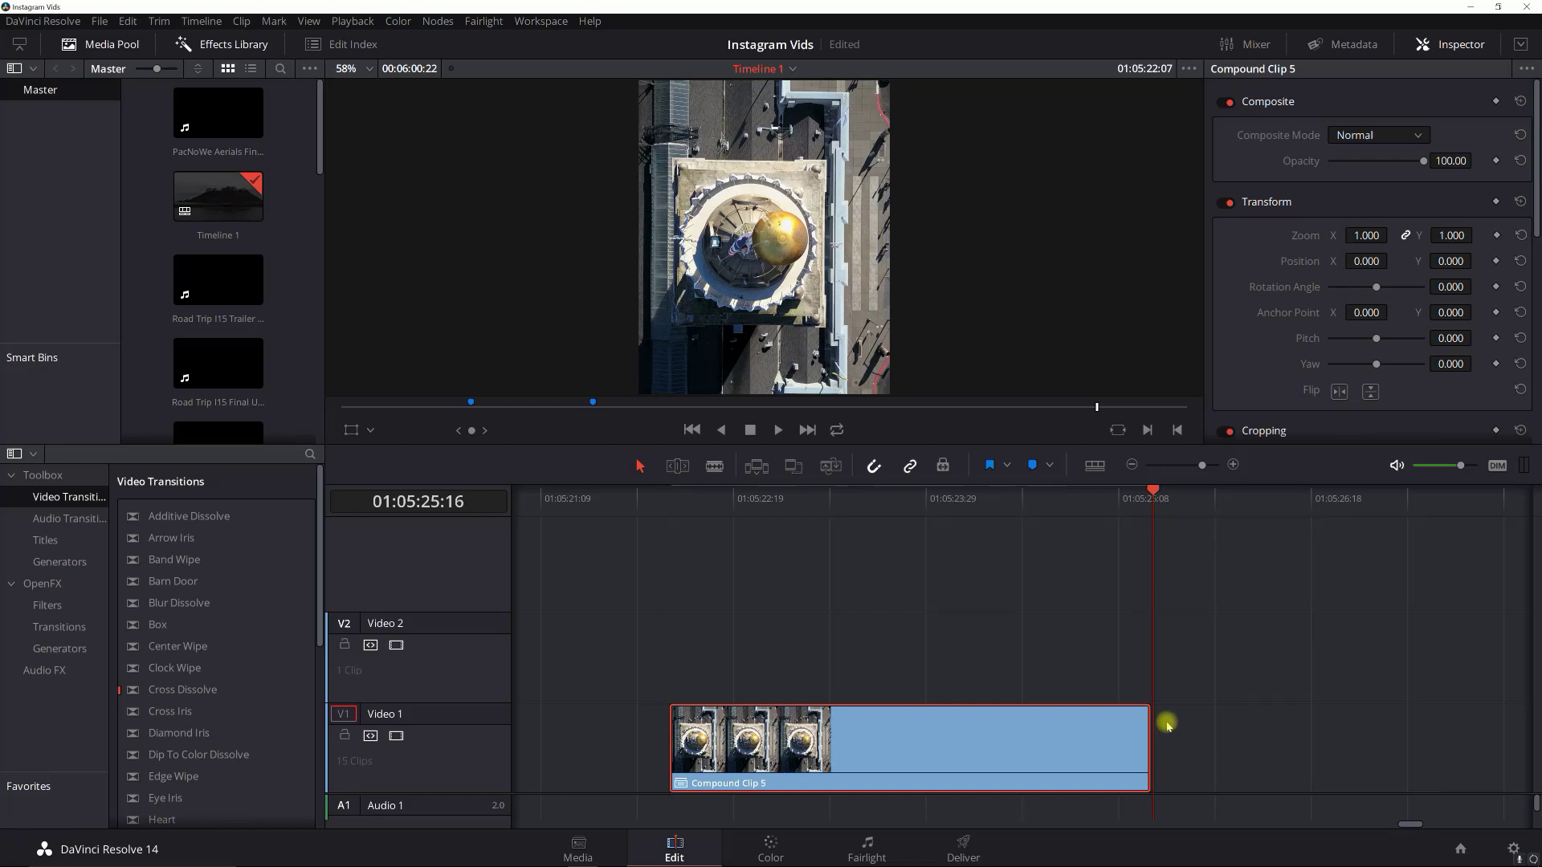
click(1169, 735)
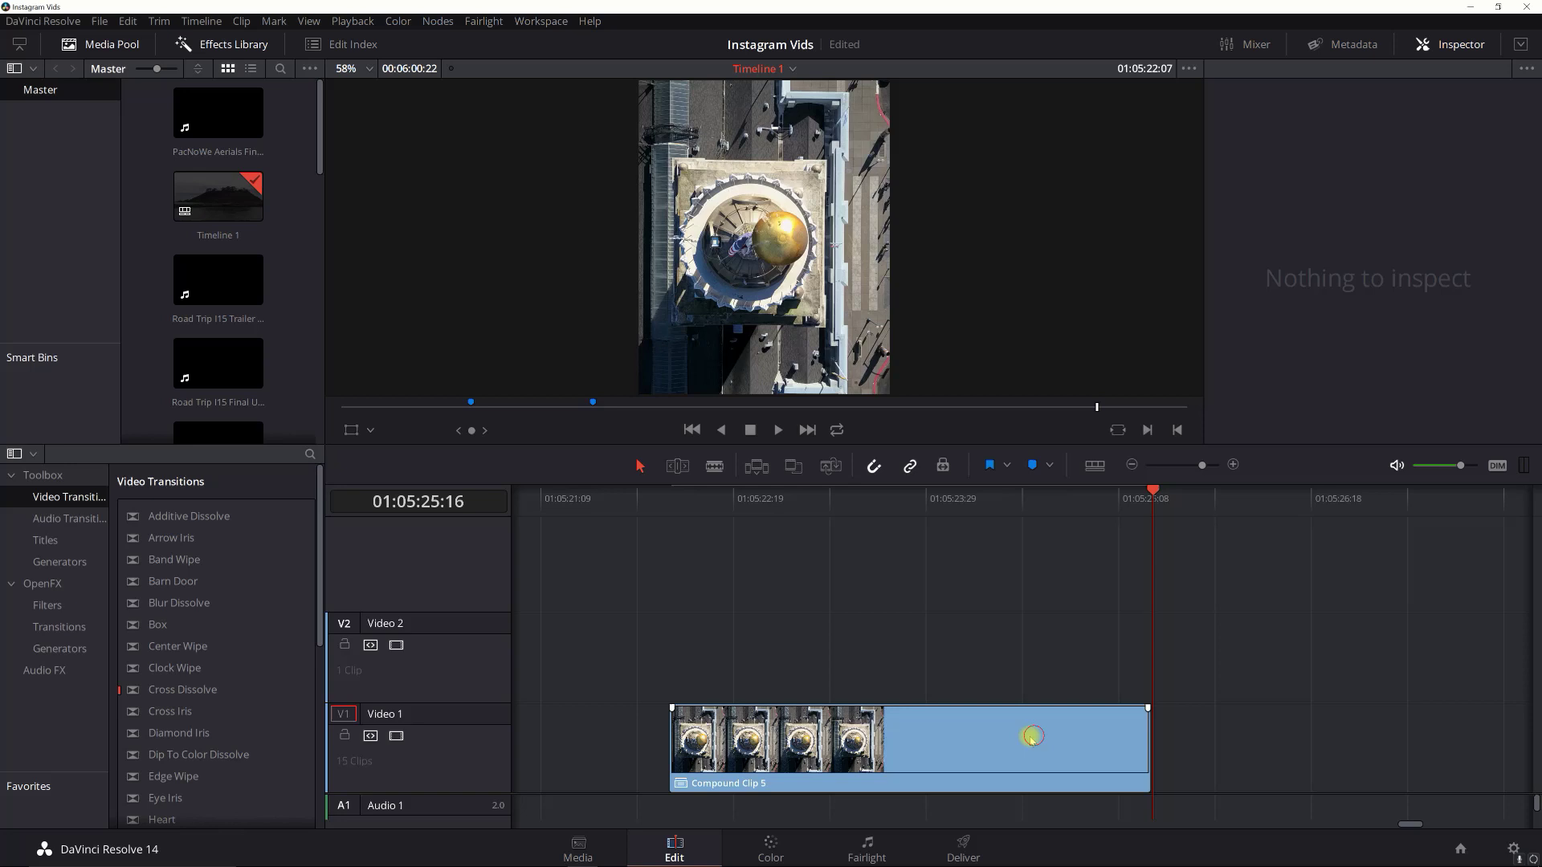
drag(1032, 736, 930, 736)
click(1054, 505)
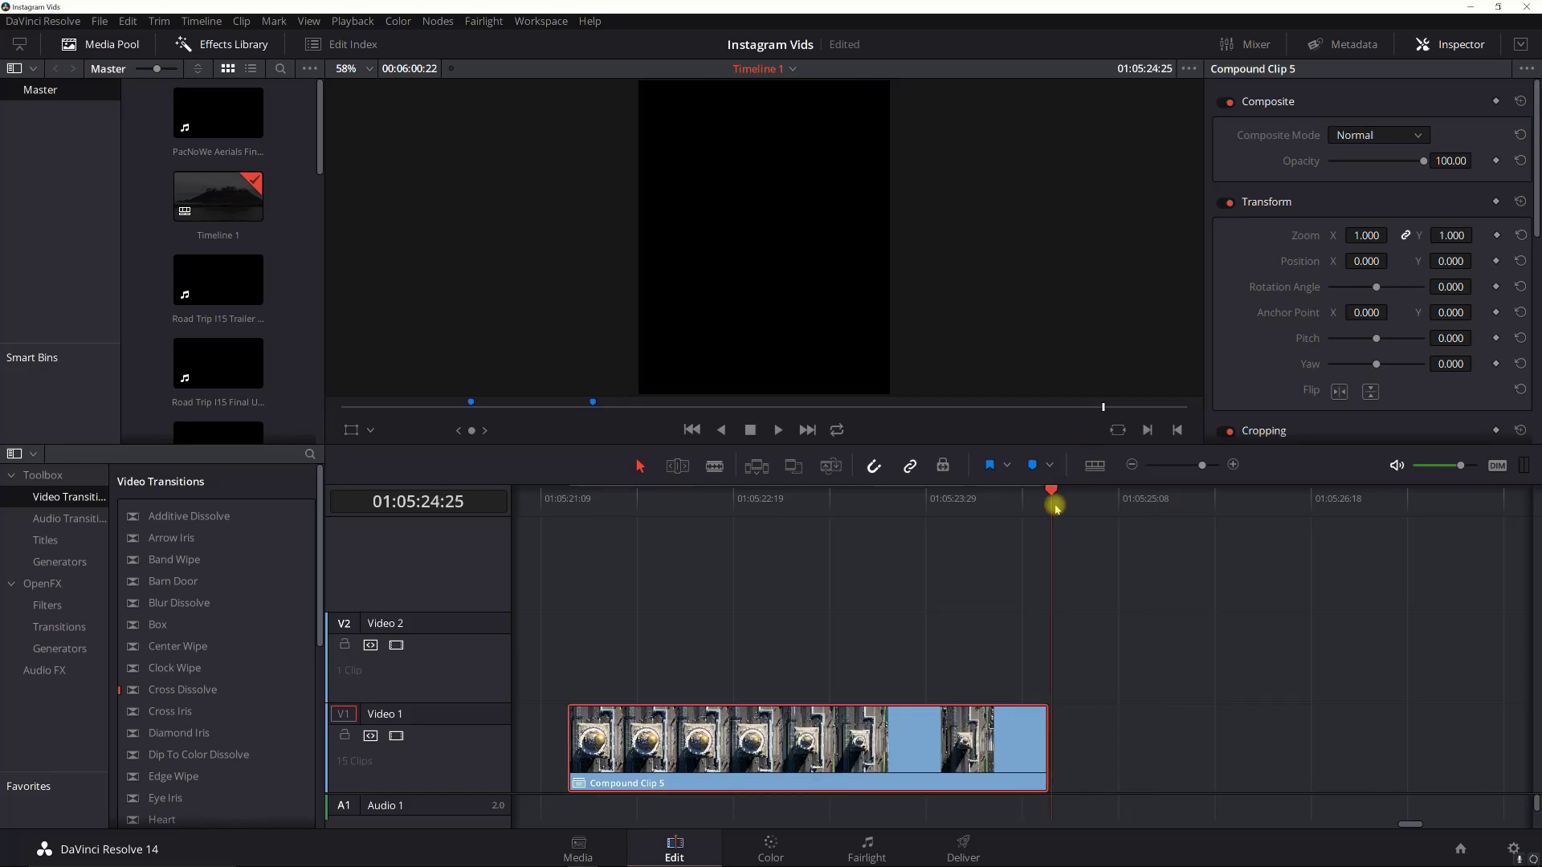
key(ctrl+v)
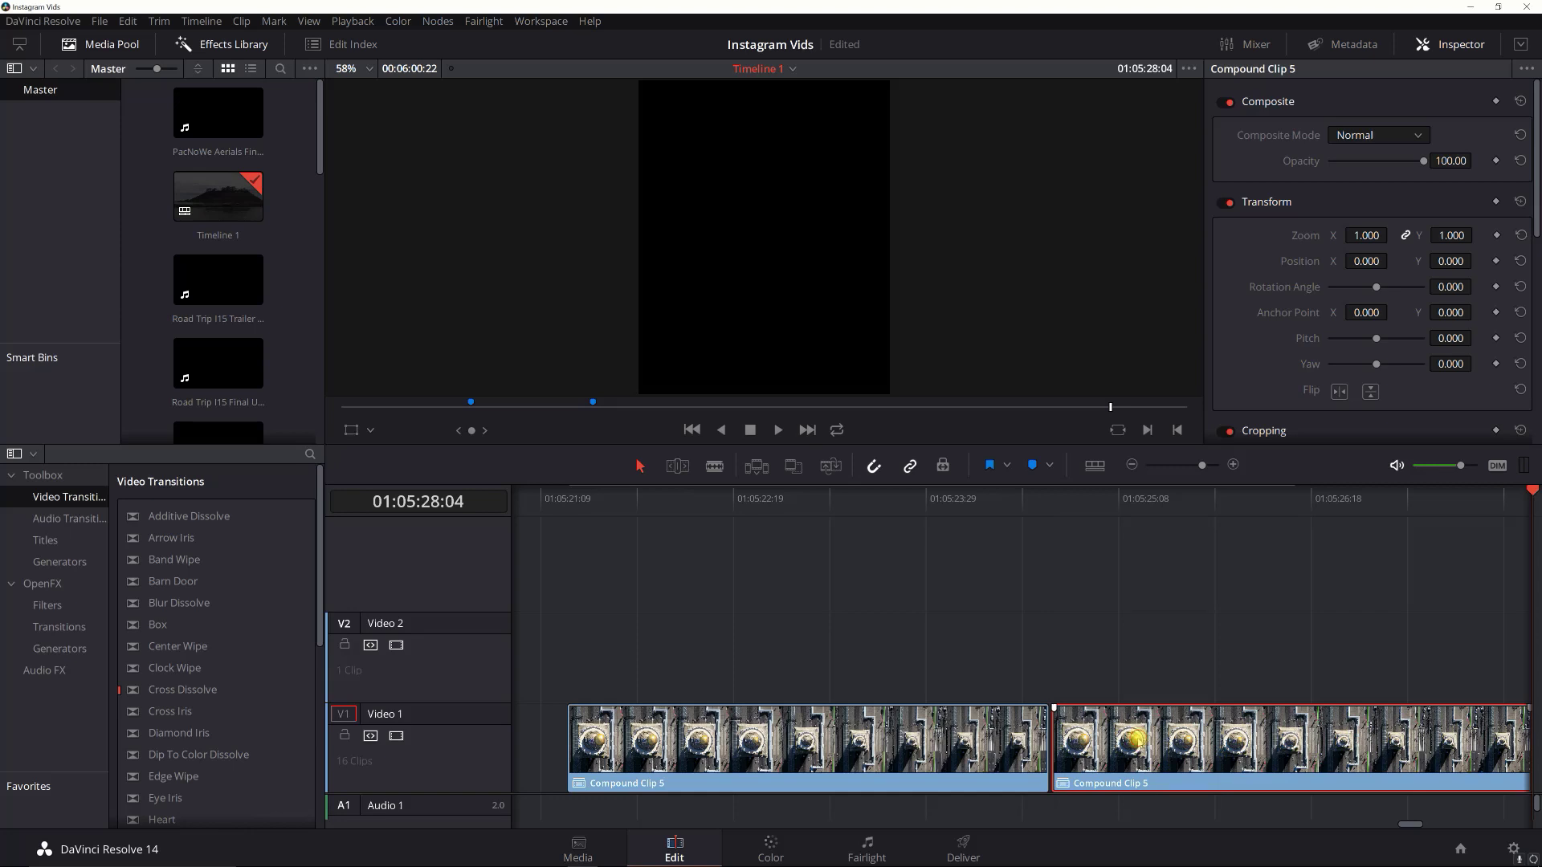
- Set the pasted Compound Clip 5 copy to reverse speed (-100%) and zoom out one step
right_click(1134, 727)
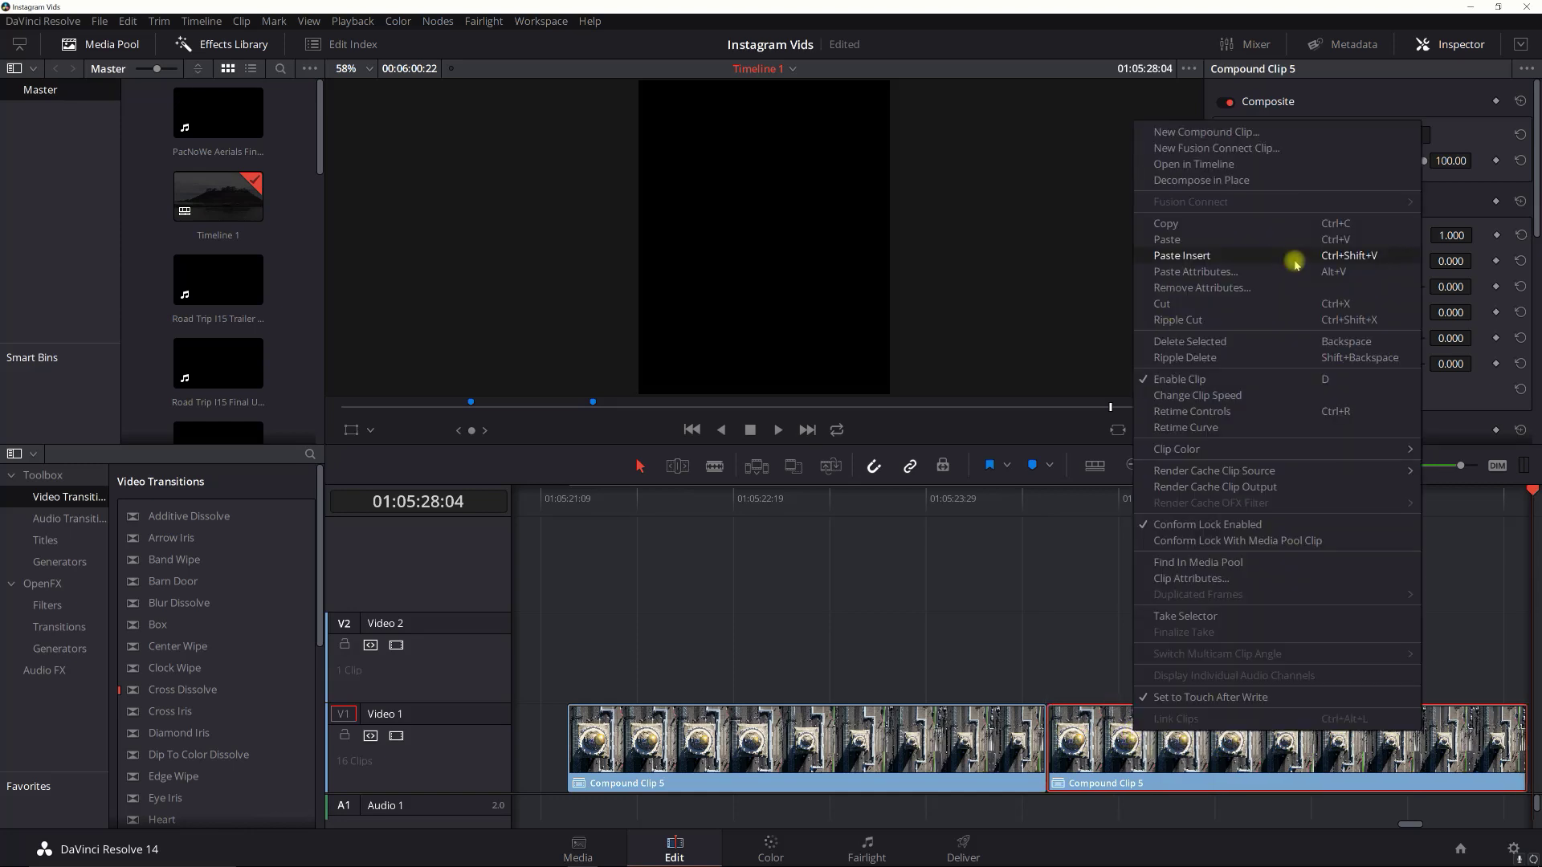
click(1237, 397)
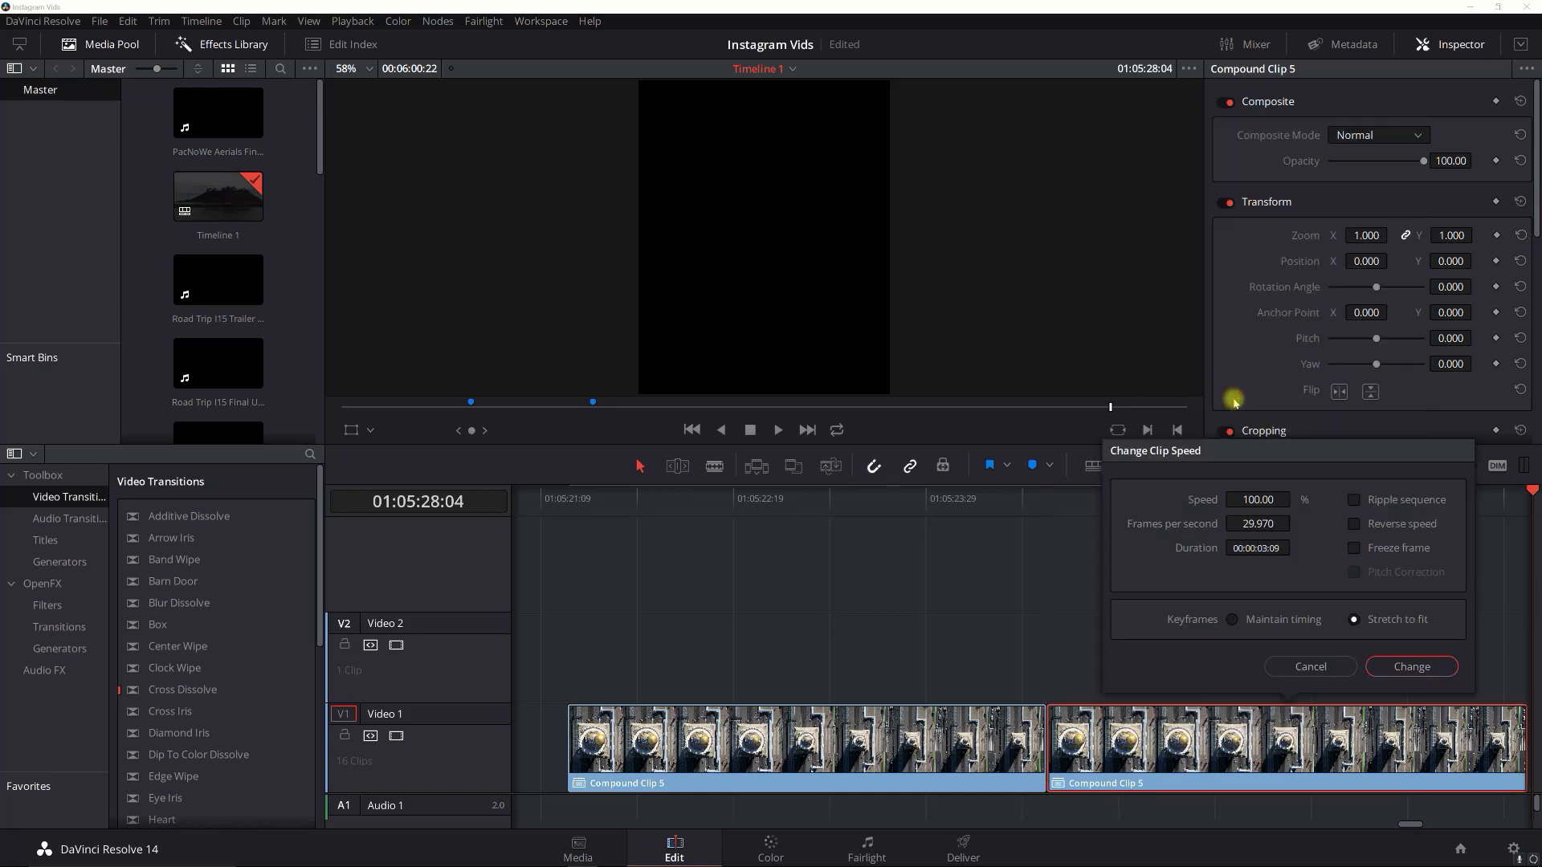
click(1354, 523)
click(1407, 667)
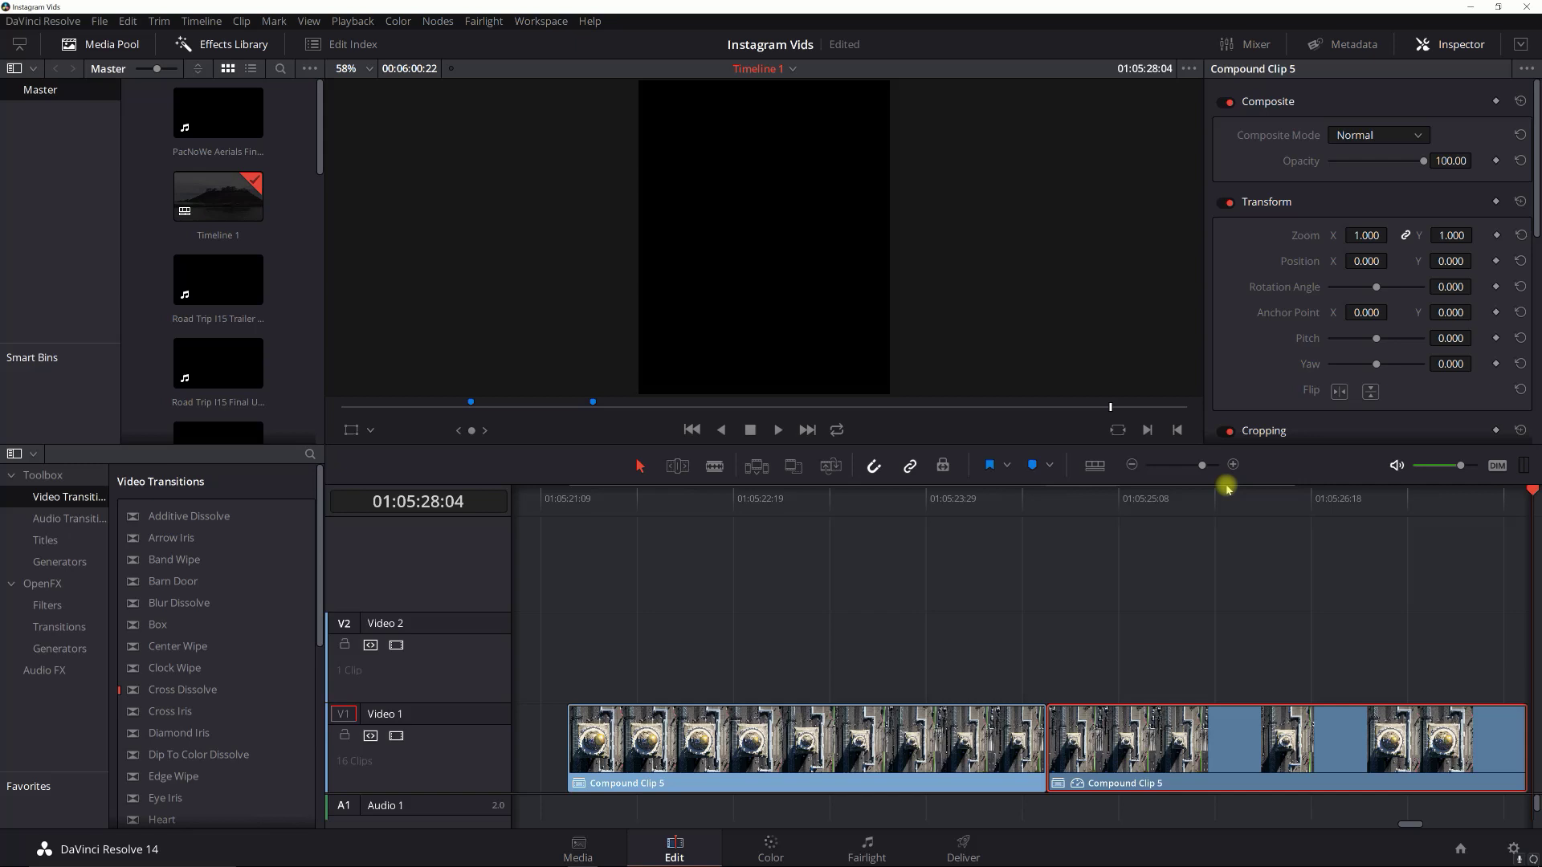
click(1131, 465)
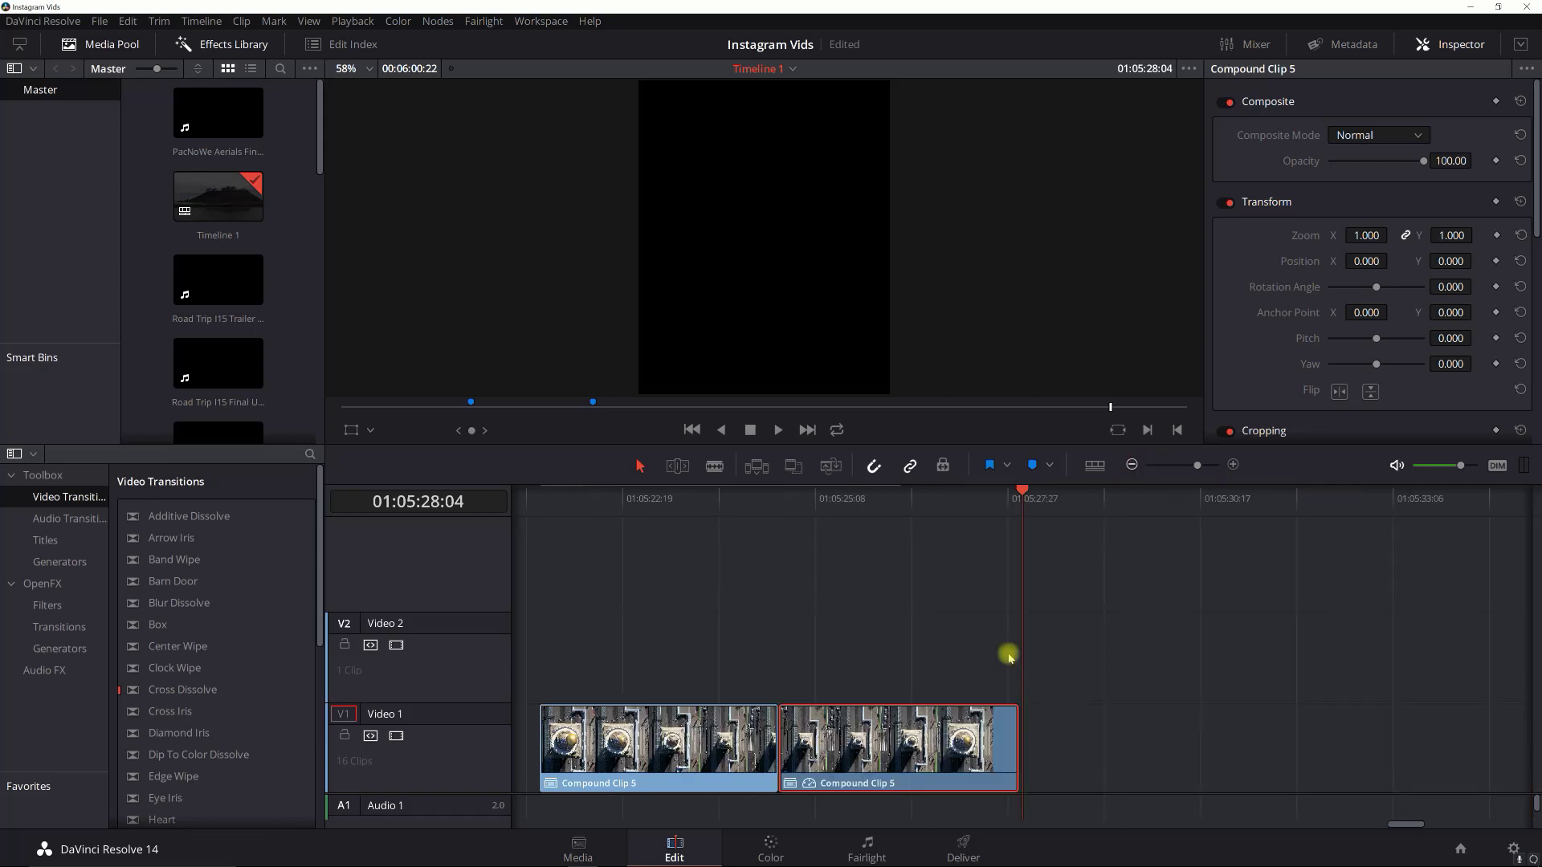
scroll(1404, 824, left, 2)
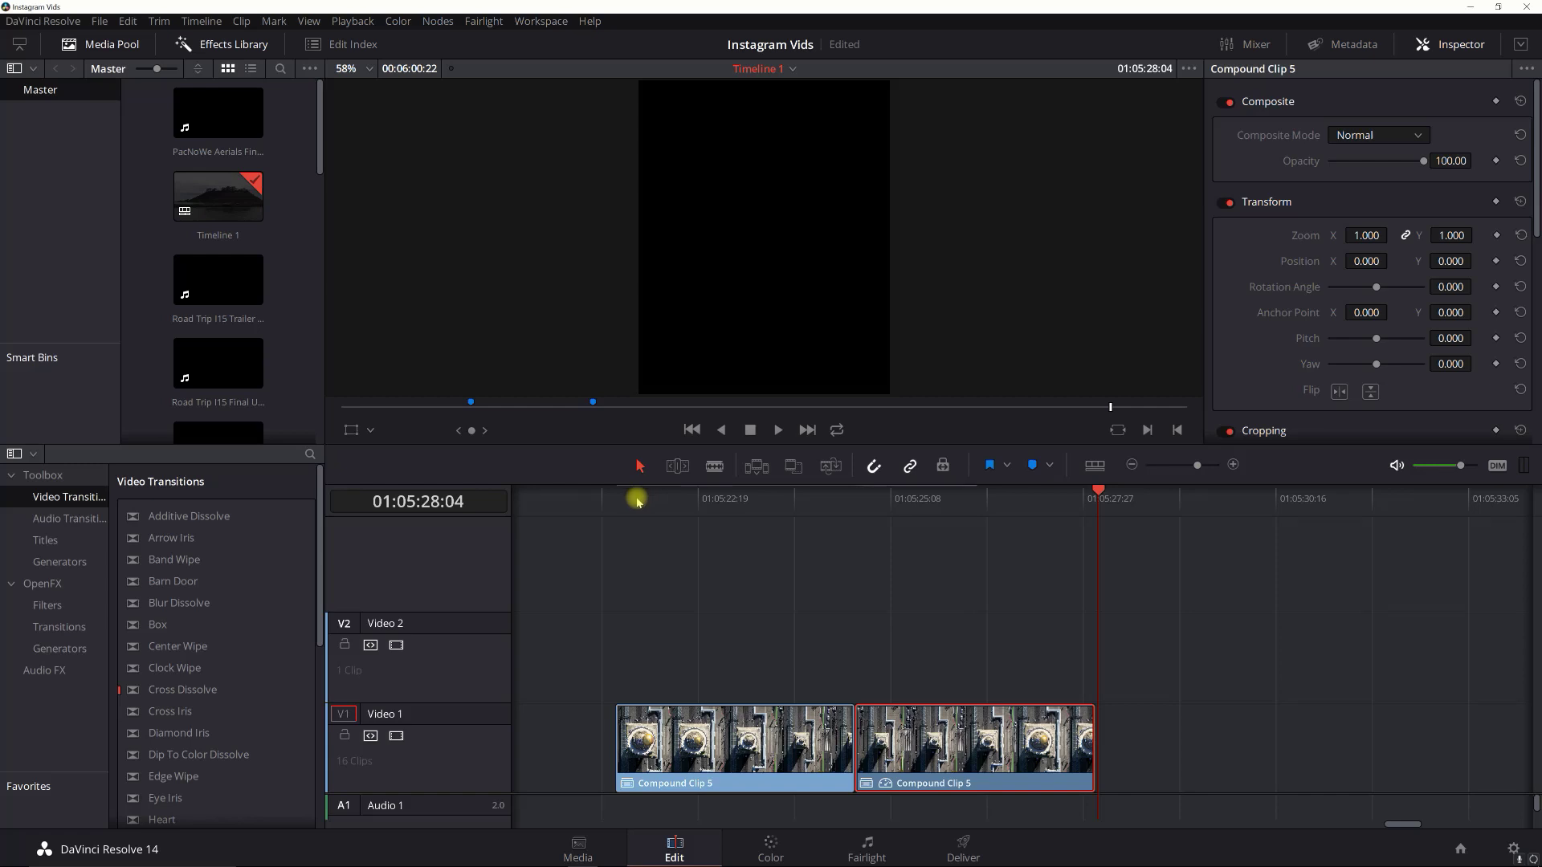
drag(637, 499, 615, 511)
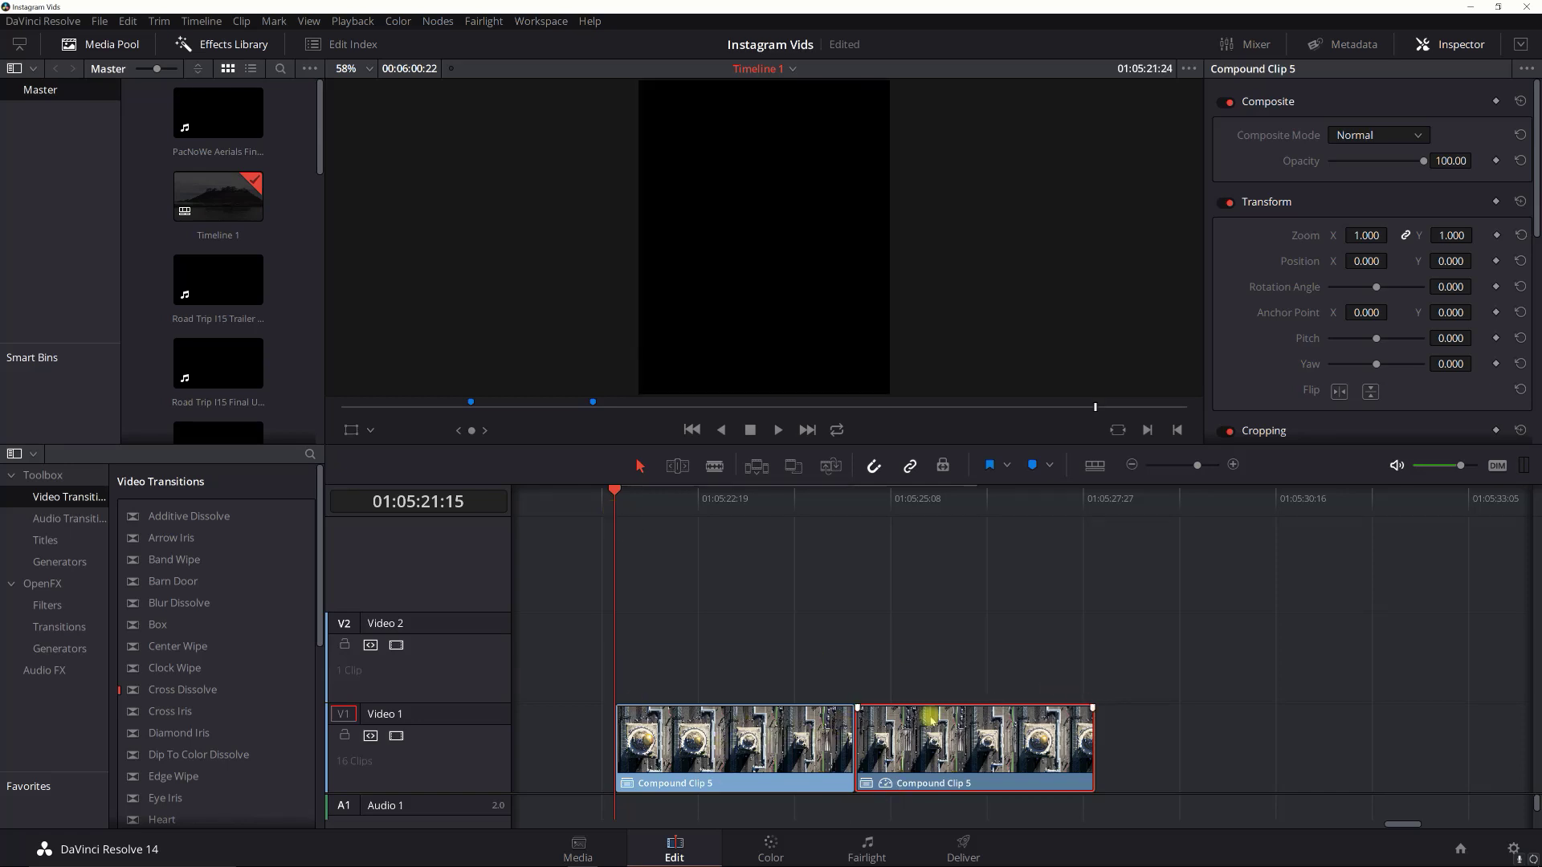
- On the Deliver page, mark the render In point at the clip's first frame, 01:05:21:16
click(968, 851)
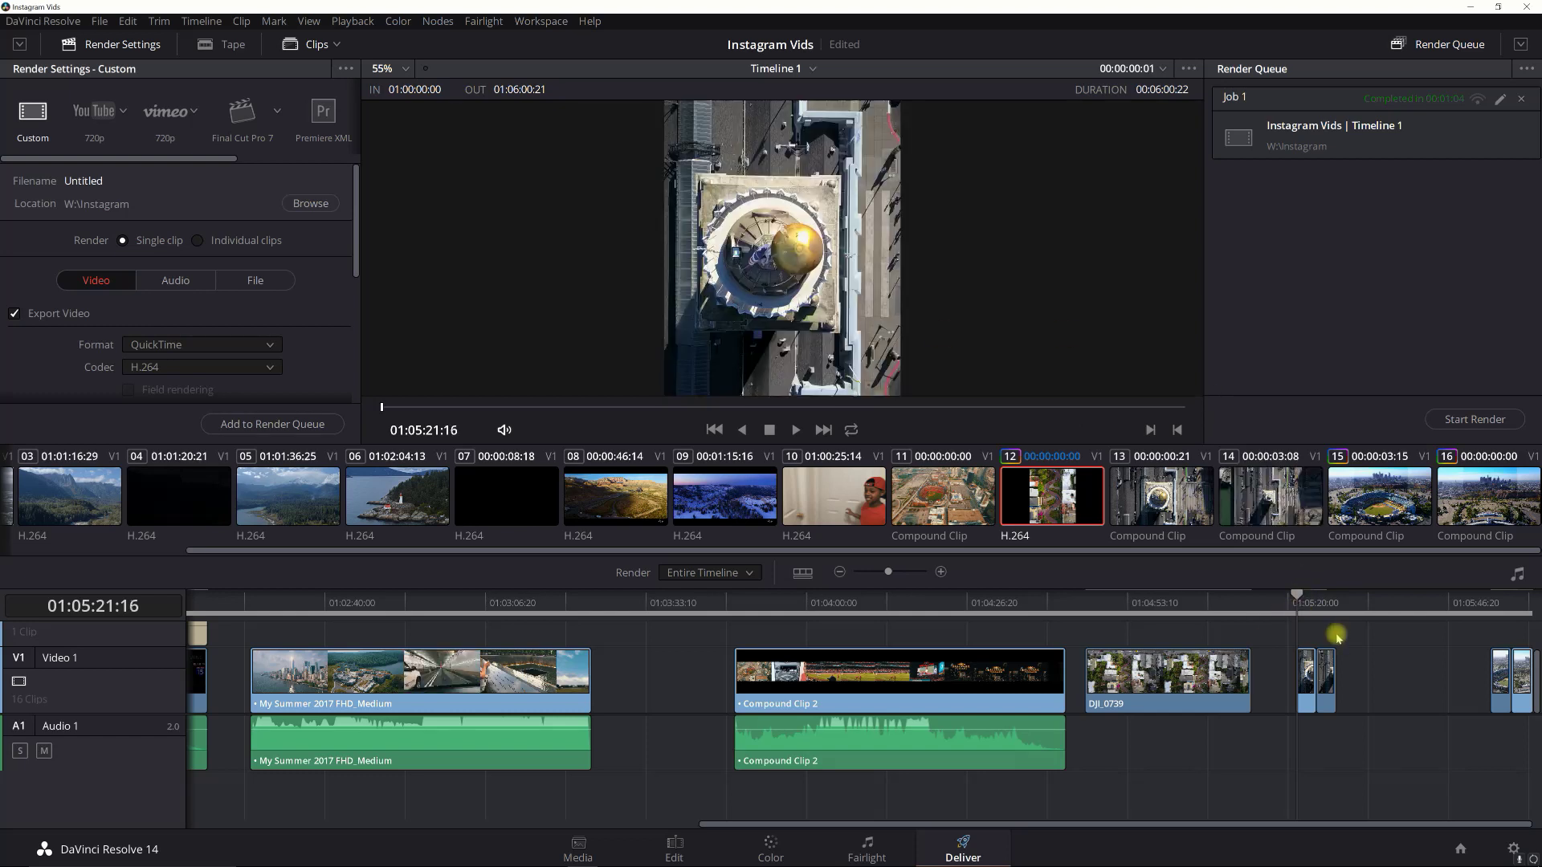
key(Right)
key(Left)
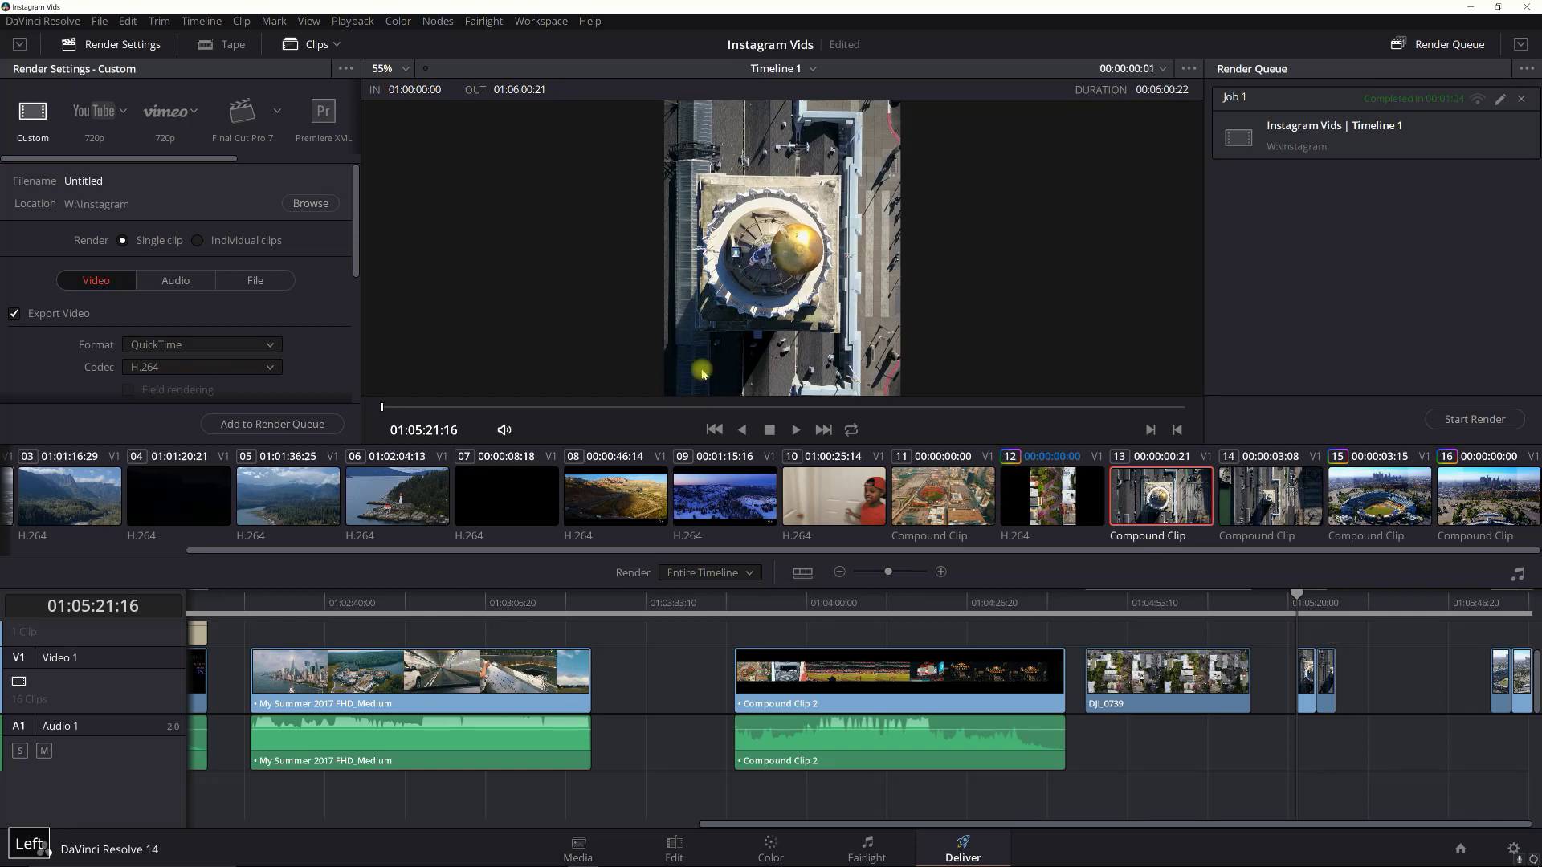
key(Left)
key(Right)
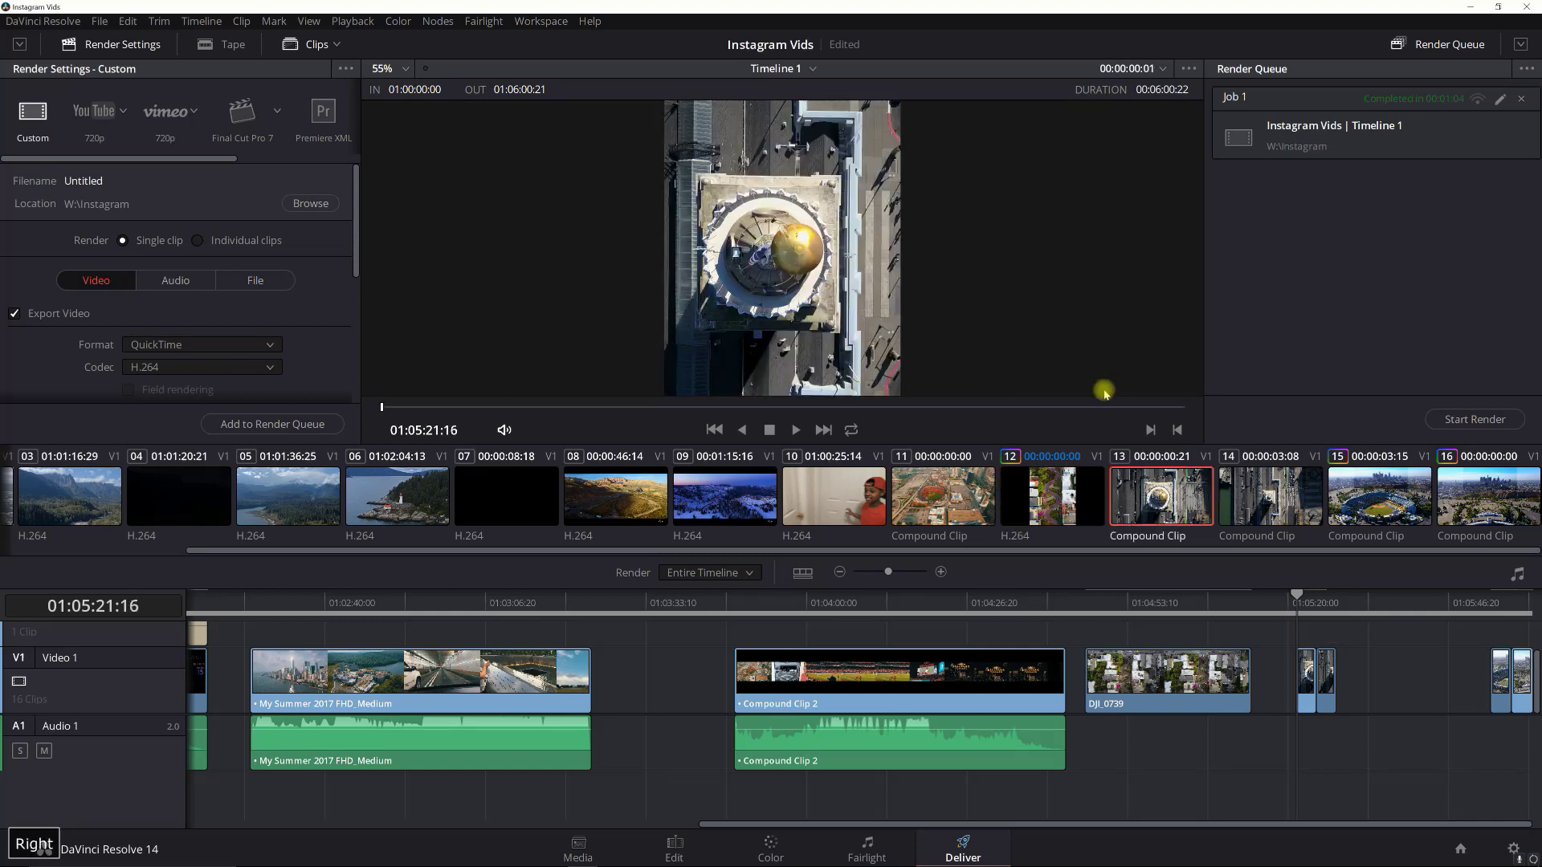
click(1150, 431)
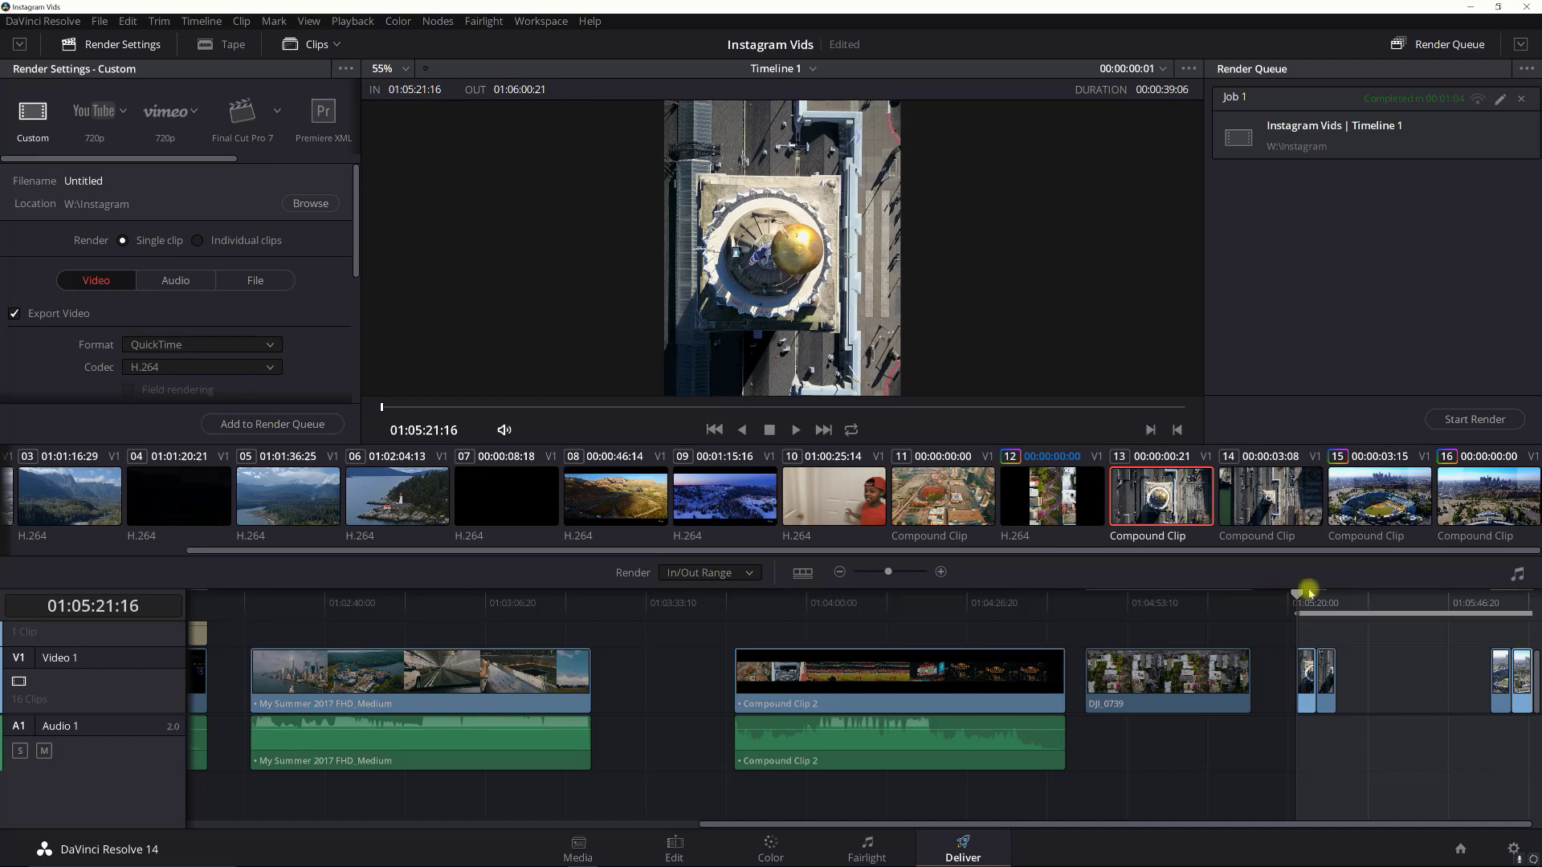
- Park the playhead on the boomerang's last frame, 01:05:28:02
click(1335, 595)
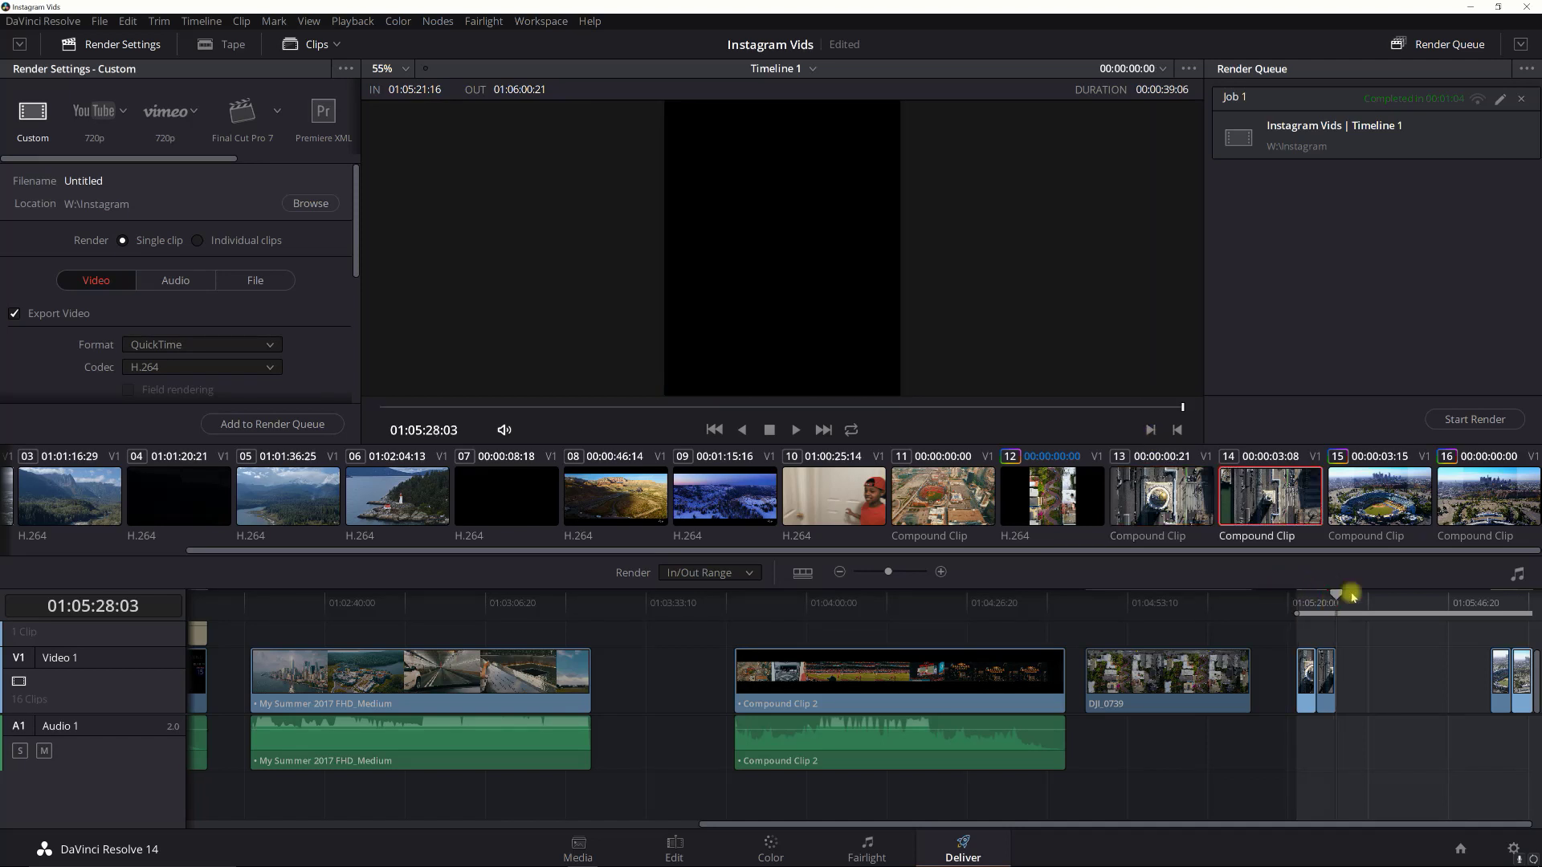
key(Left)
key(Right)
key(Left)
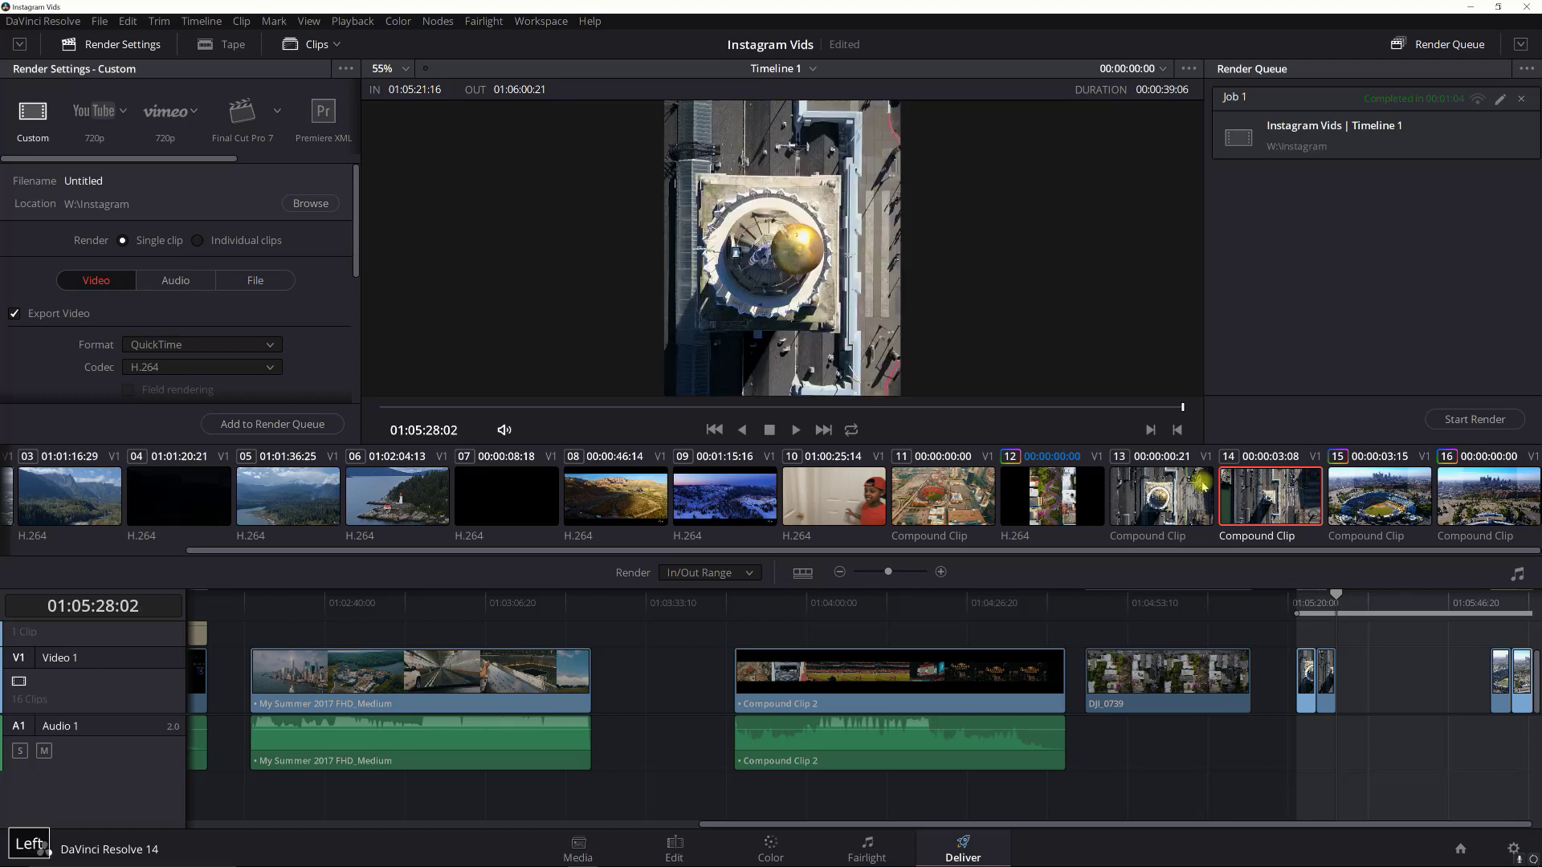
click(1175, 432)
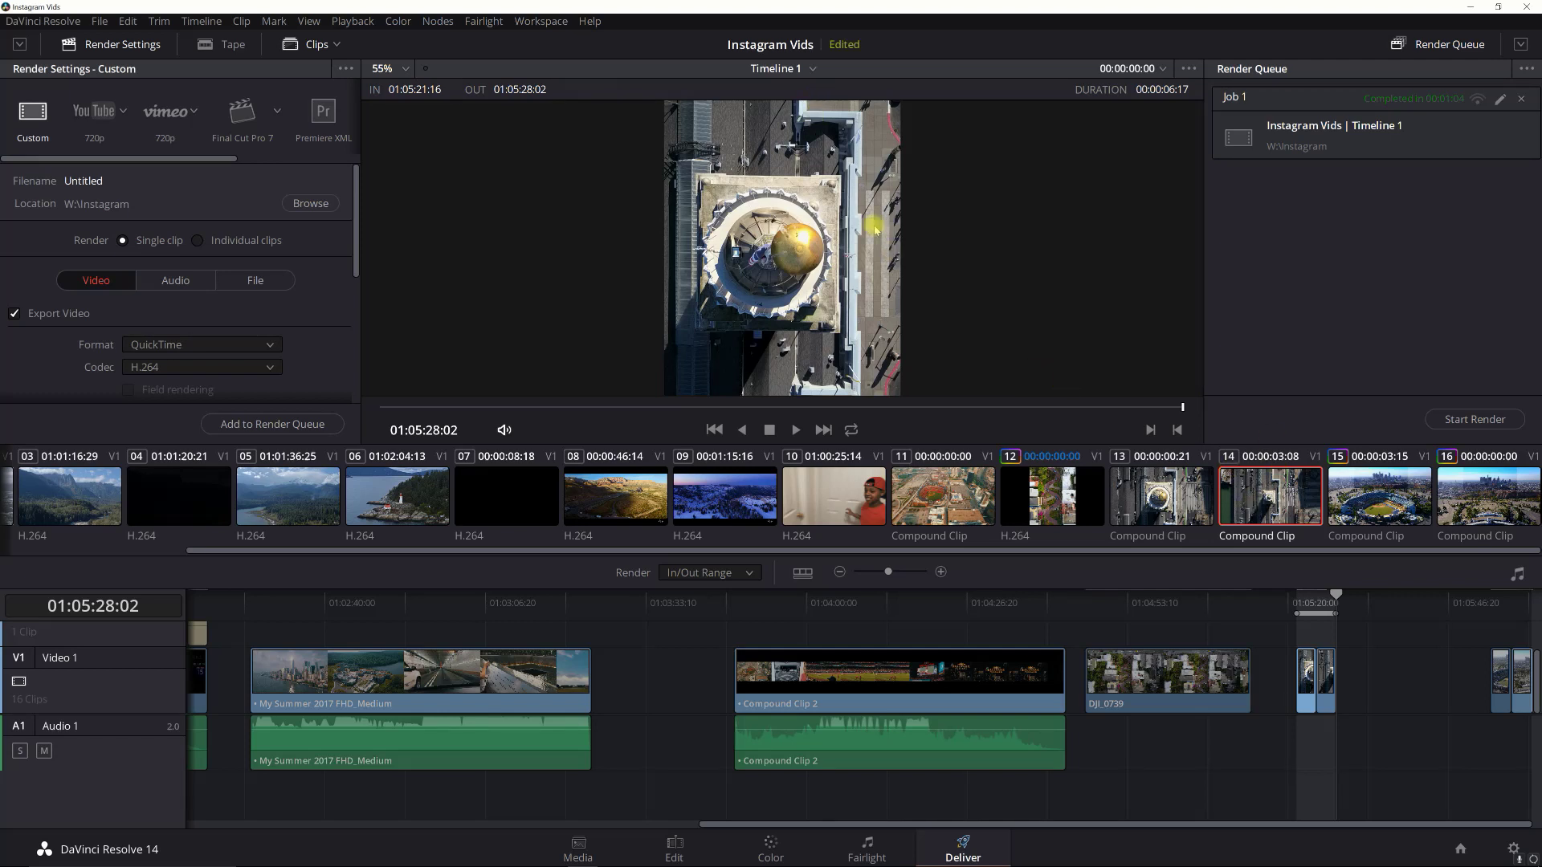
scroll(873, 225, down, 1)
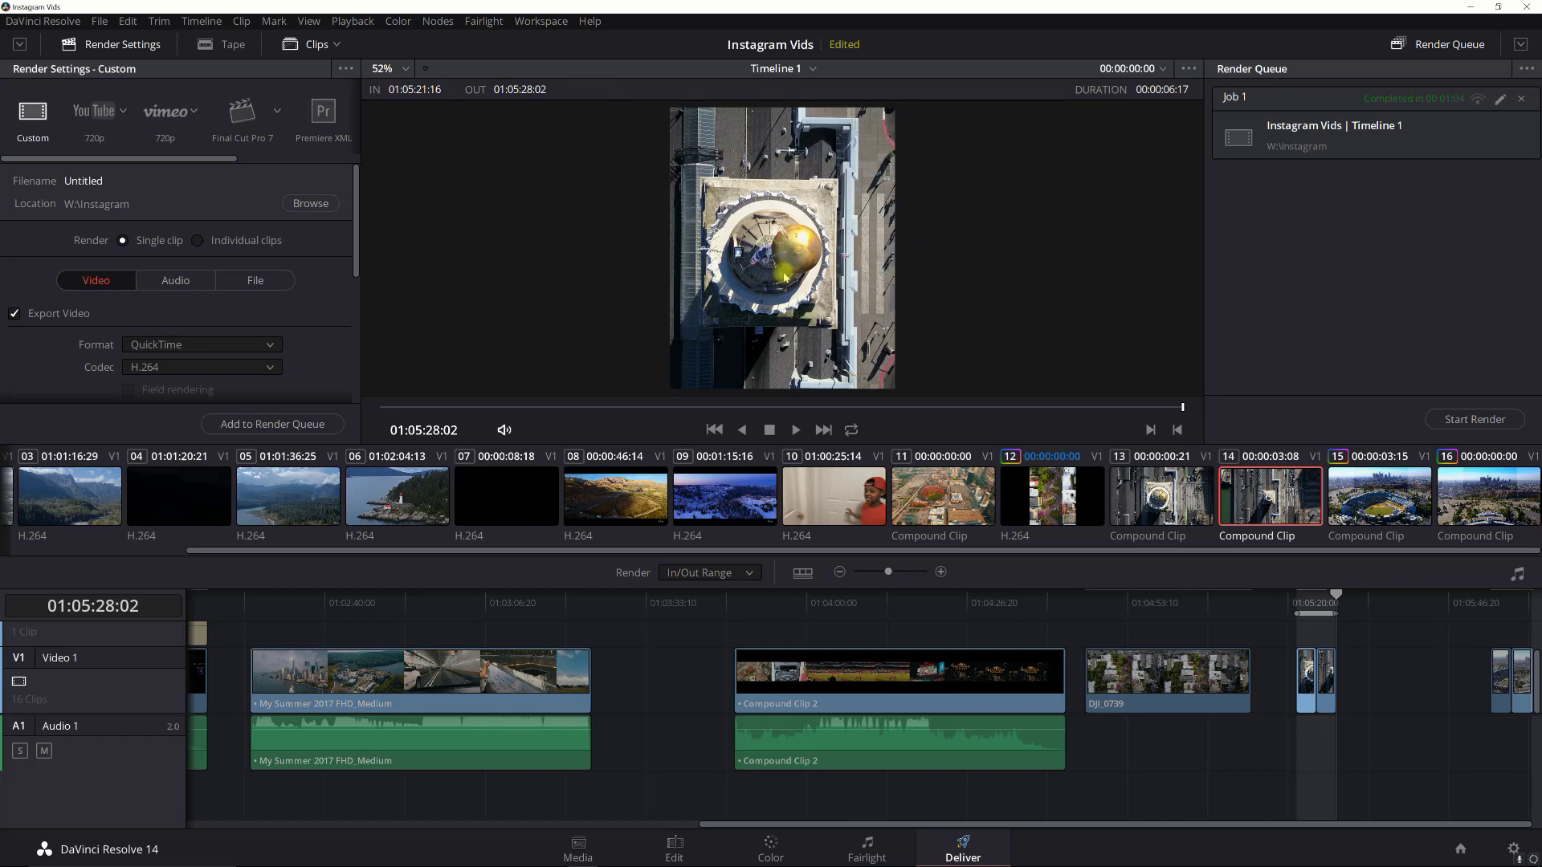